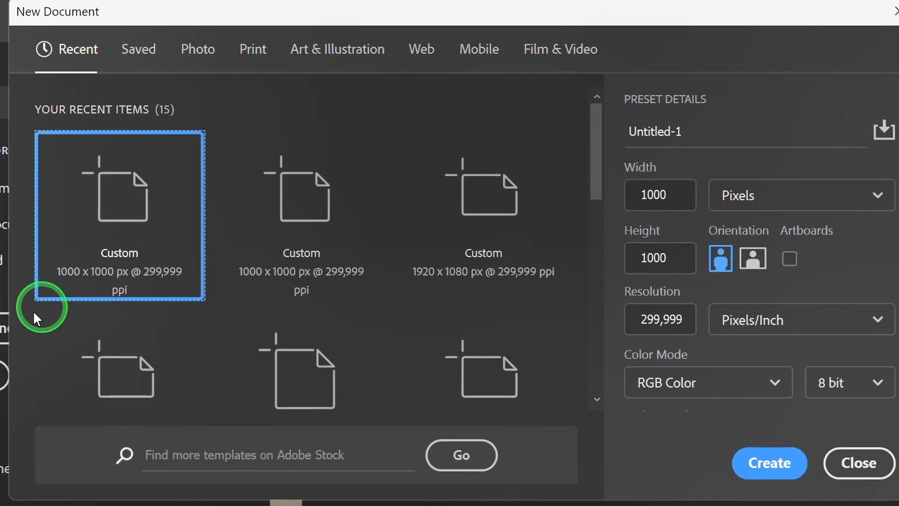
Step: Create a 1000 x 1000 pixel RGB document and fill its background with black using the Paint Bucket Tool
click(669, 196)
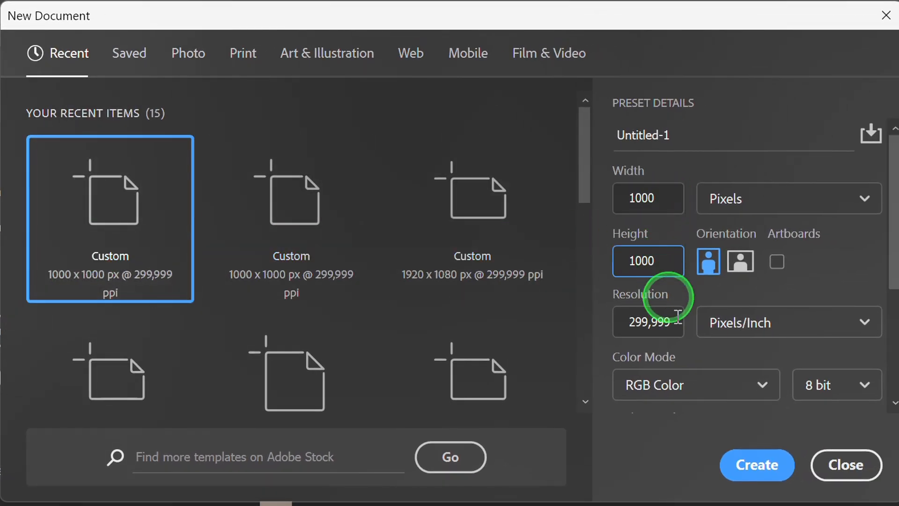
click(743, 465)
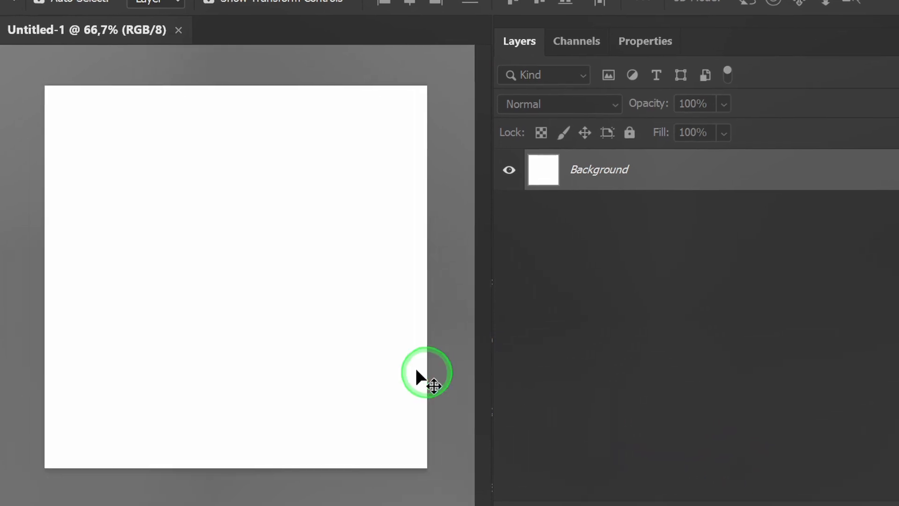
click(20, 206)
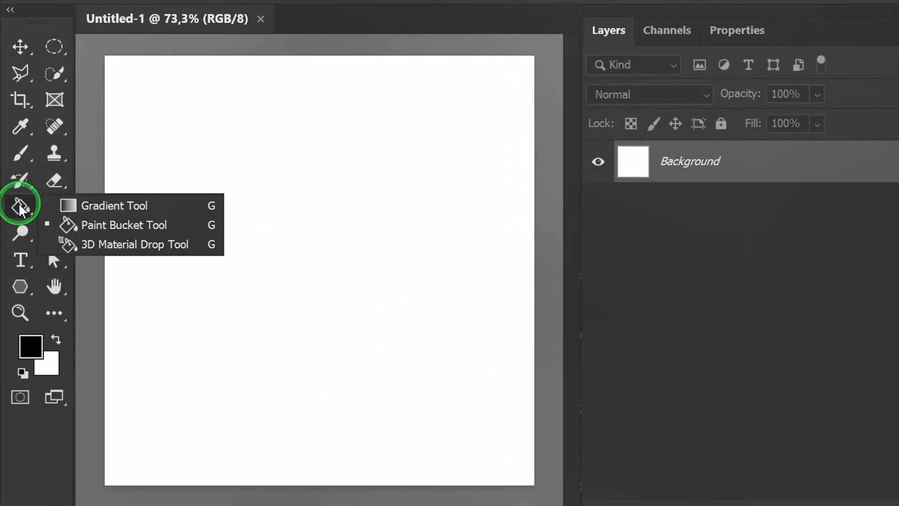
click(134, 225)
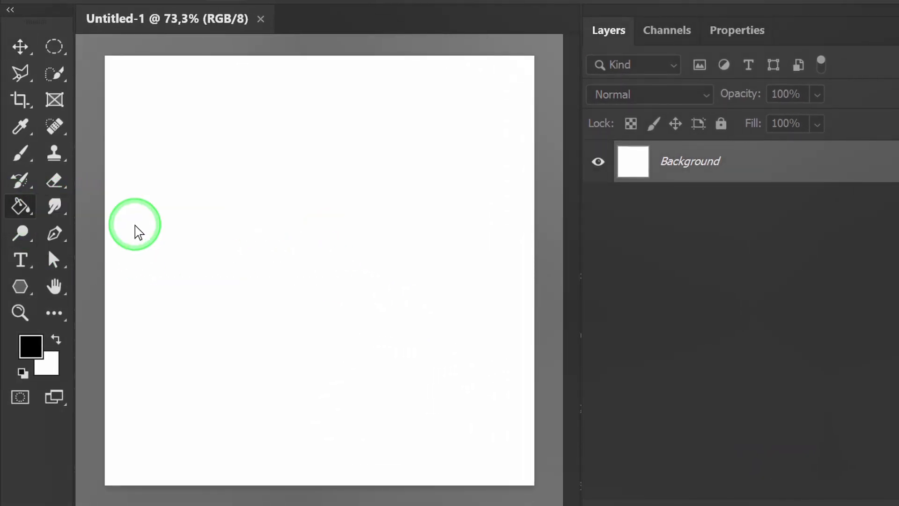
click(284, 245)
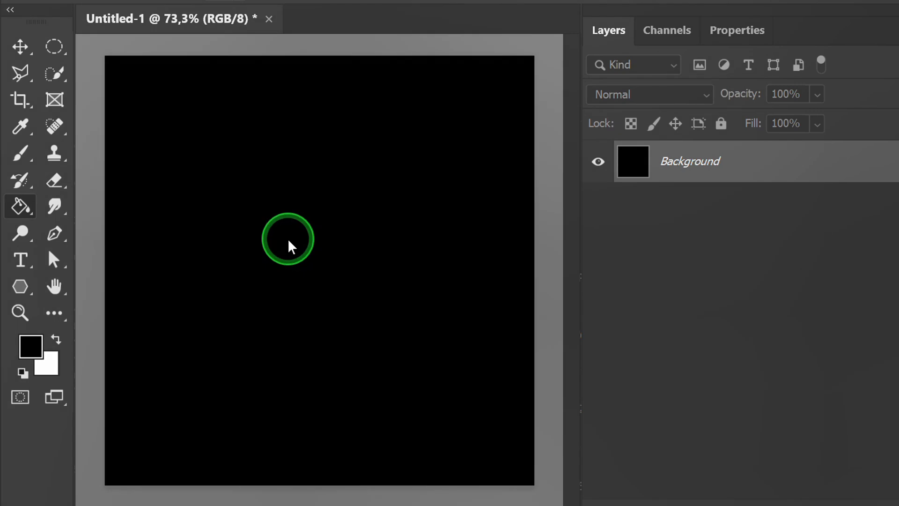
click(20, 47)
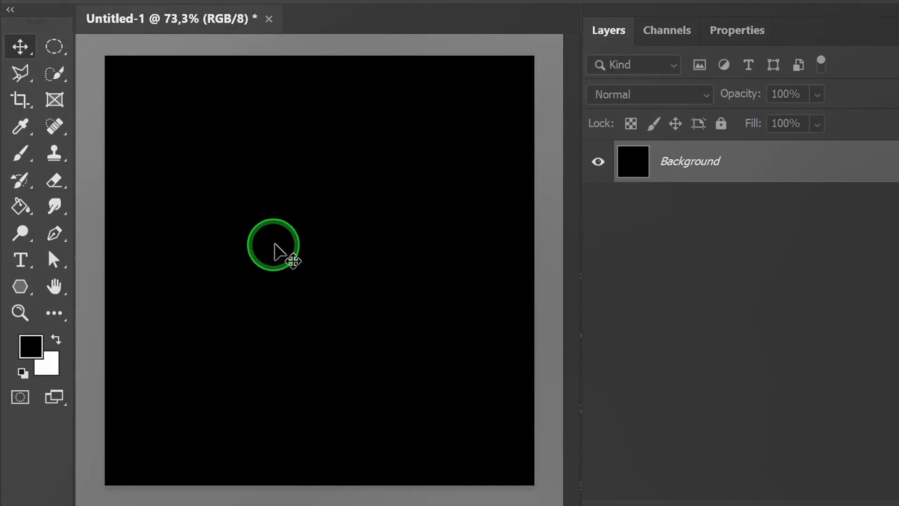
Step: Add the horizontal text "UP" in white (ffffff), Poppins Black, 100 pt, on the black canvas
click(22, 259)
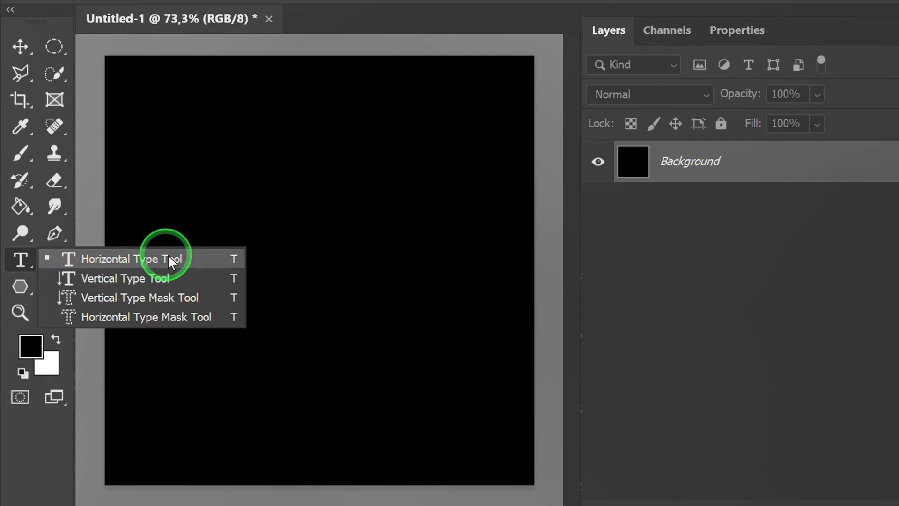
click(189, 259)
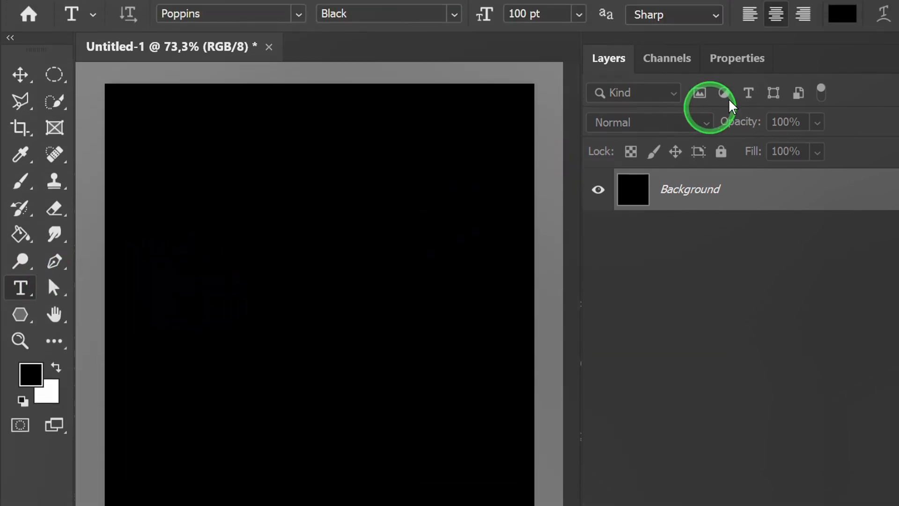
click(846, 47)
drag(628, 251, 508, 174)
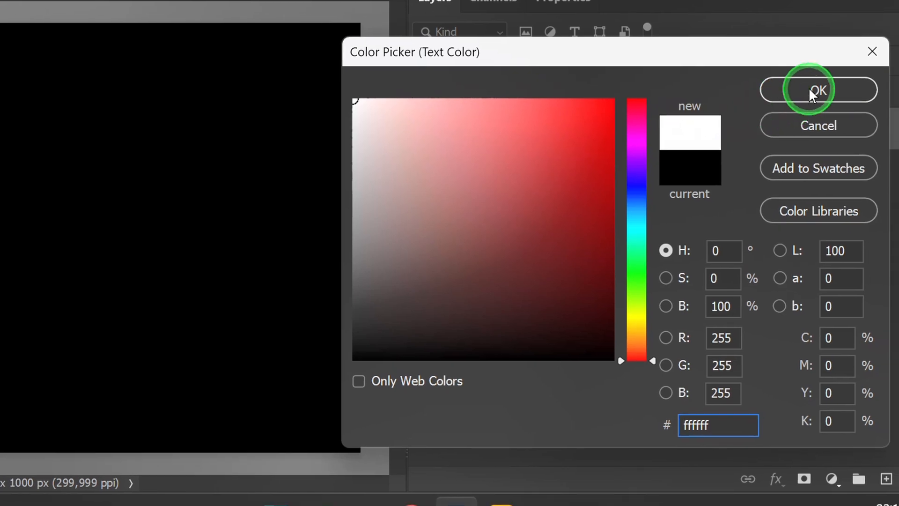
click(843, 100)
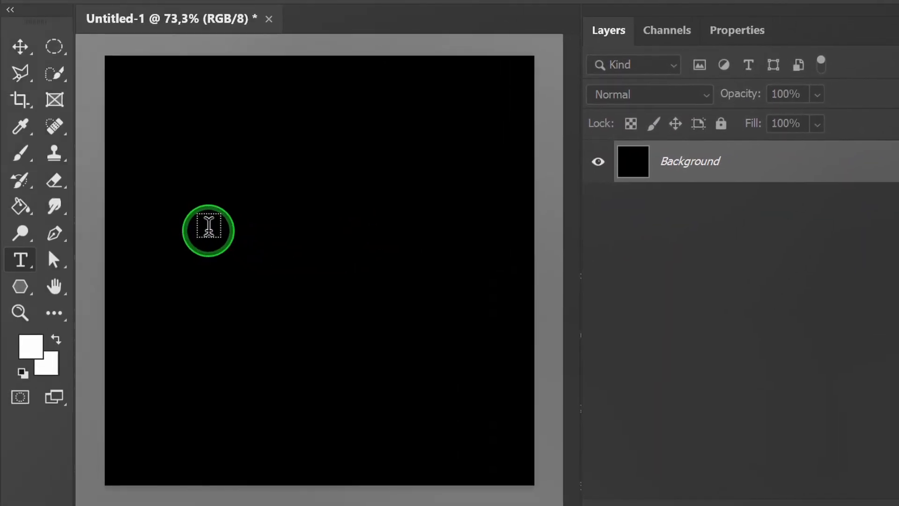
click(35, 193)
text(UP)
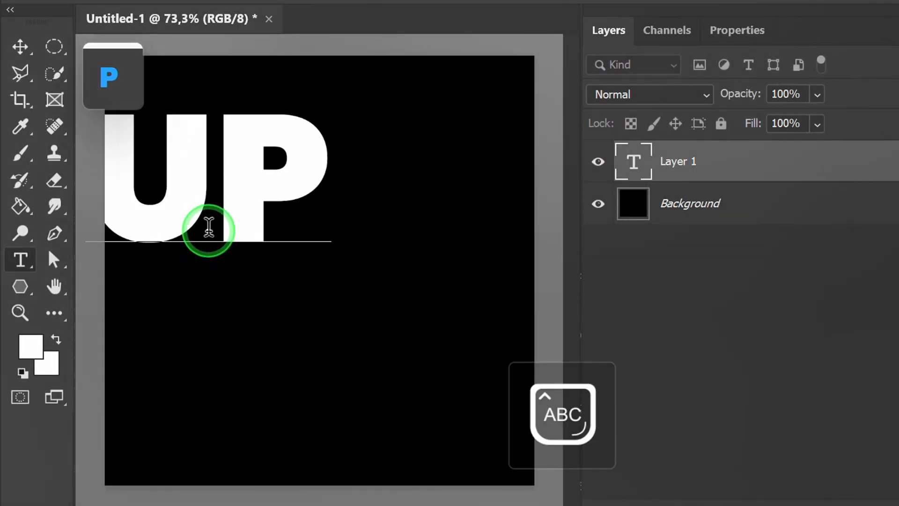
key(Escape)
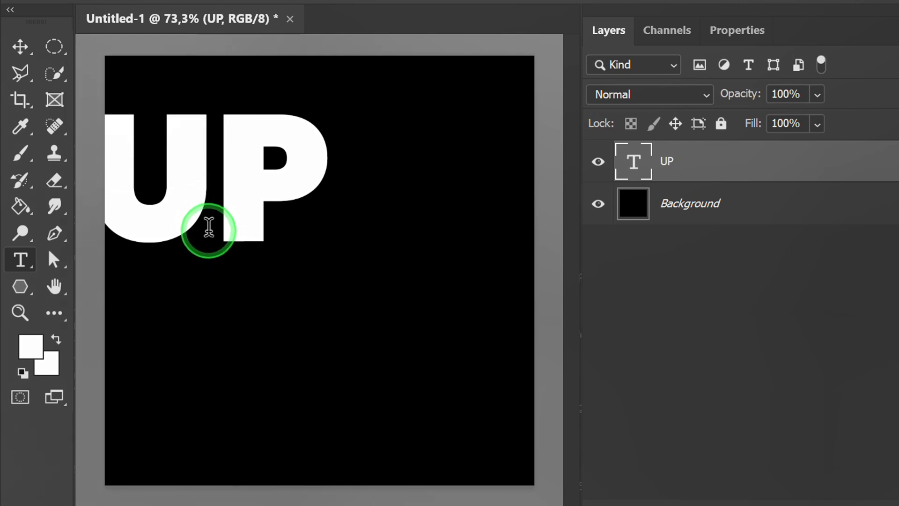
Step: Center the "UP" text horizontally and vertically on the canvas
click(20, 46)
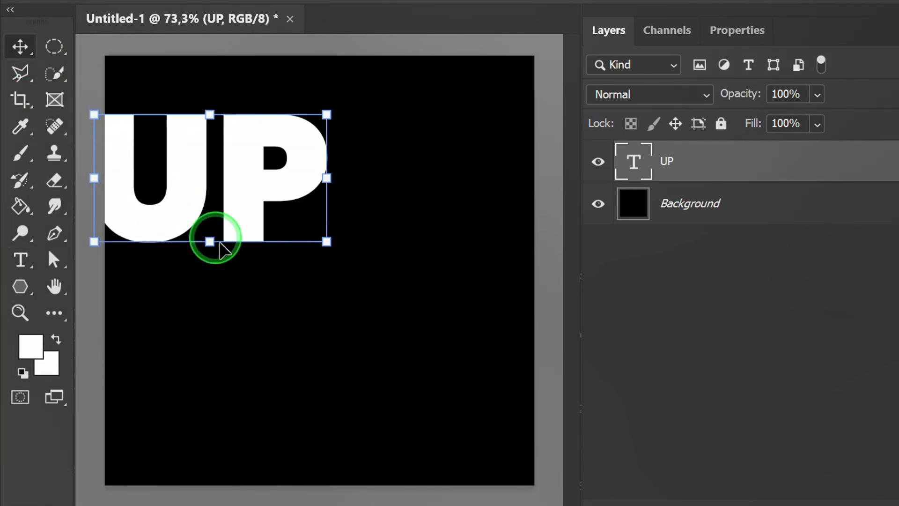
click(497, 22)
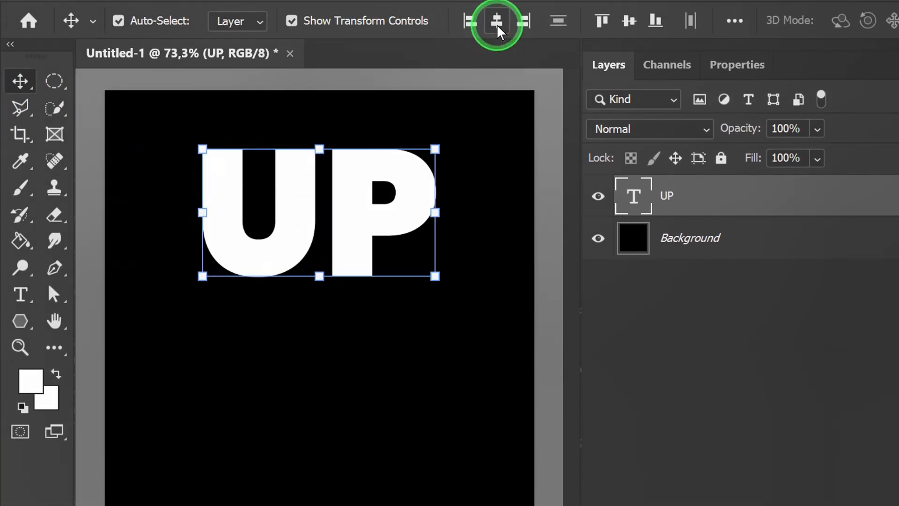
click(629, 21)
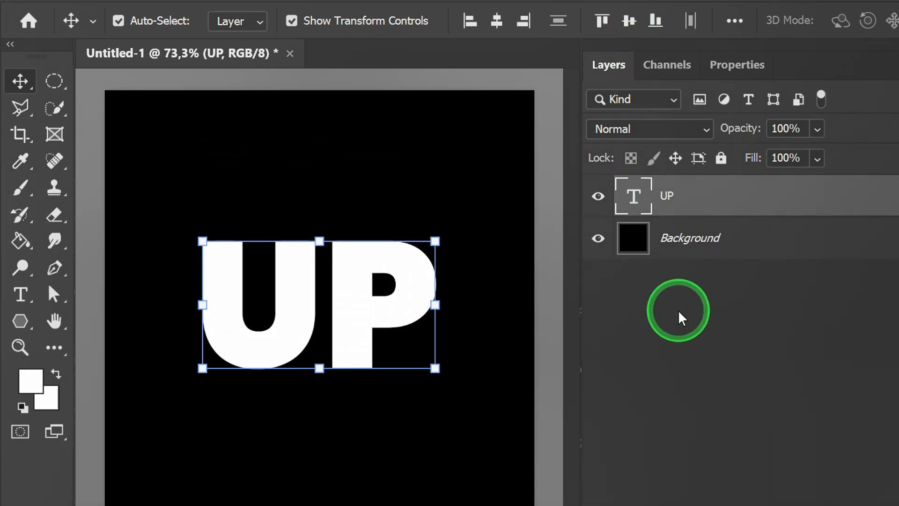
Step: Duplicate the "UP" text layer and rename the copy "UP (rasterize)"
key(ctrl+j)
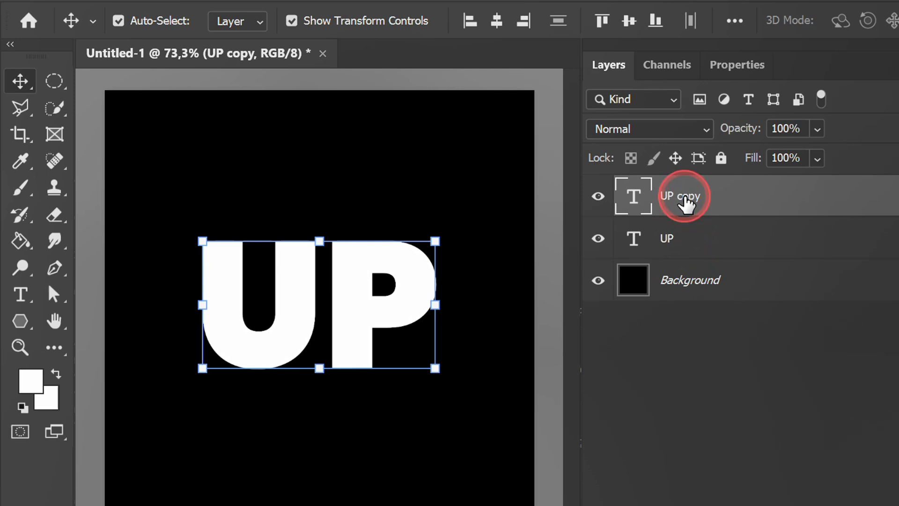
double_click(687, 201)
key(Right)
key(BackSpace)
key(BackSpace)
key(BackSpace)
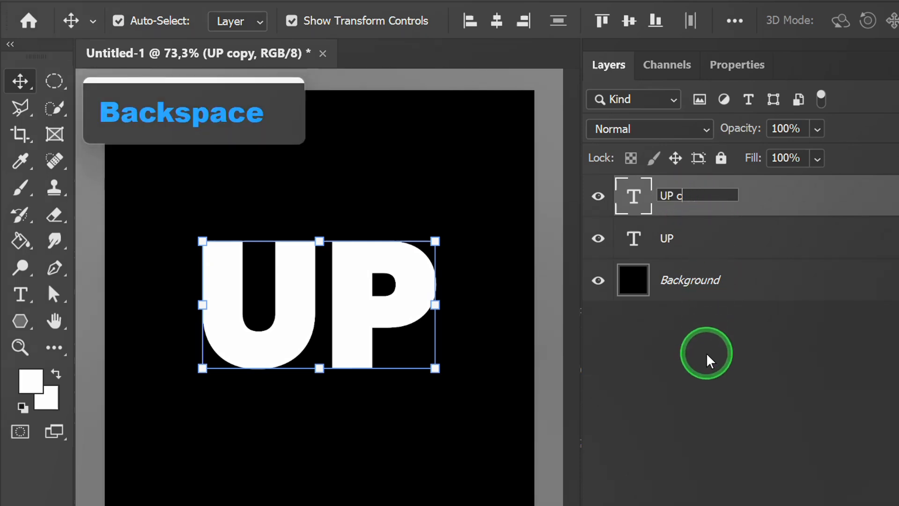
key(BackSpace)
text(()
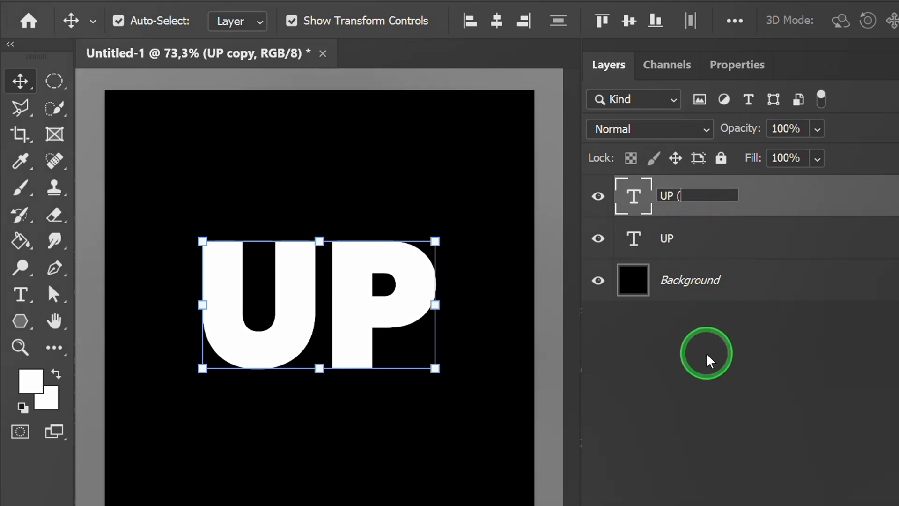
key(Caps_Lock)
text(rasterize))
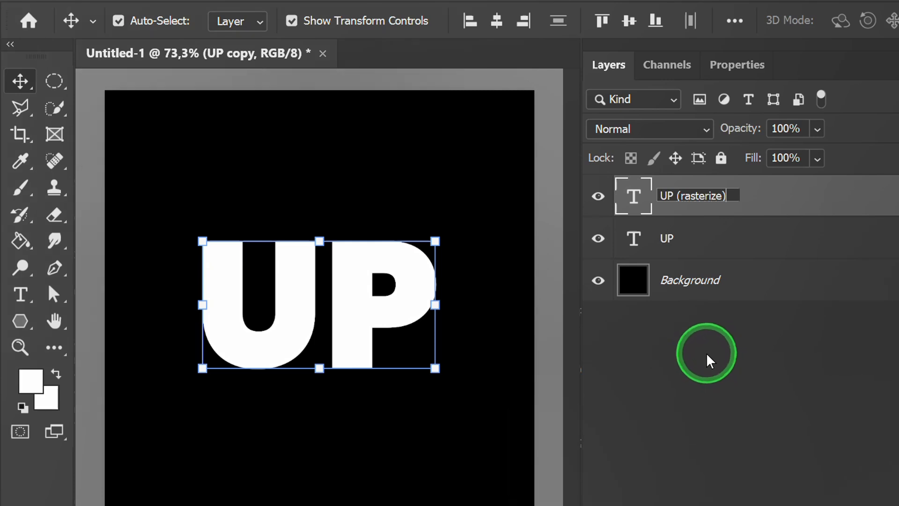
key(Return)
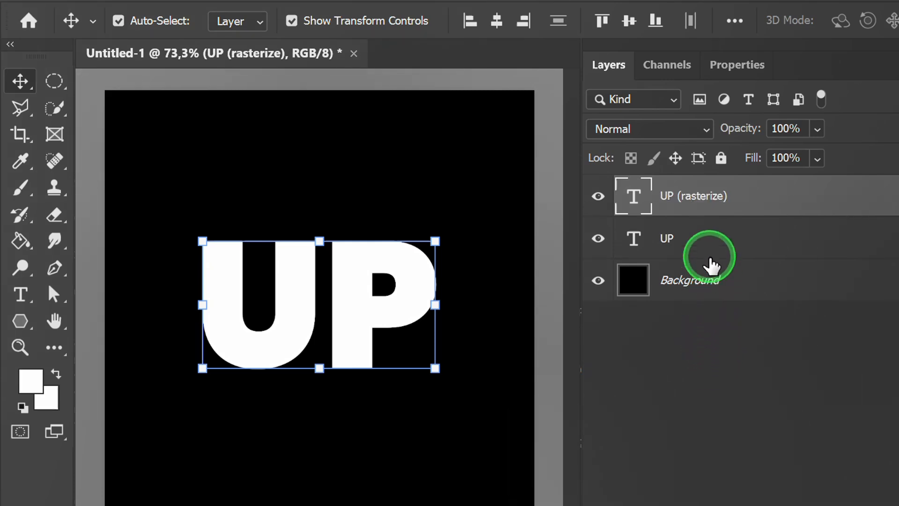
Step: Rasterize the type of the "UP (rasterize)" layer and convert that layer to a Smart Object
right_click(707, 204)
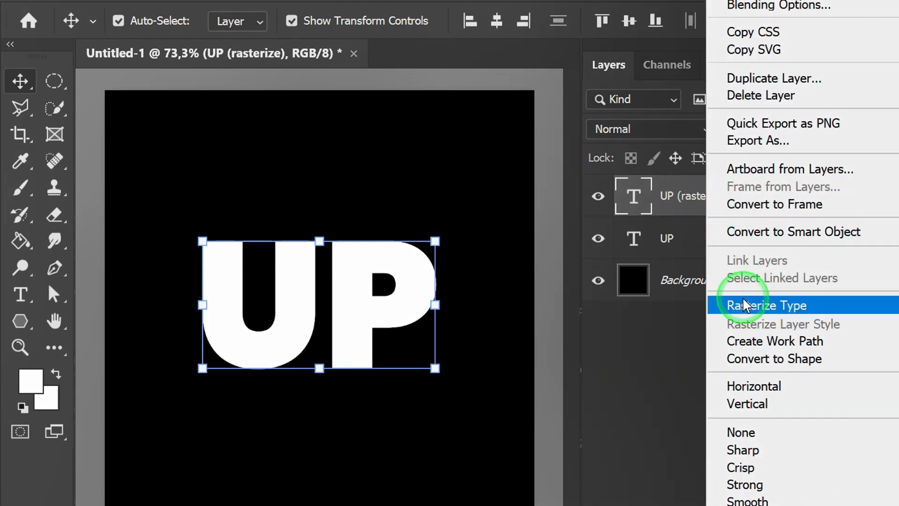
click(830, 311)
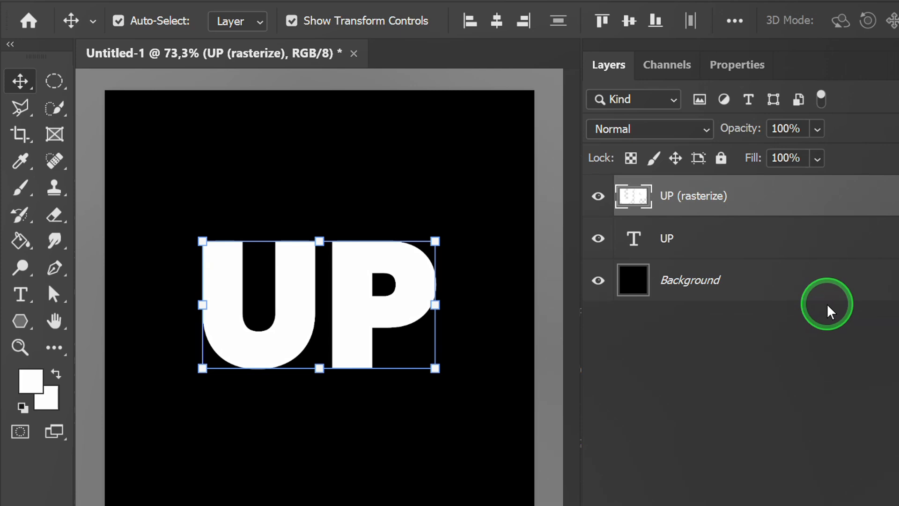
right_click(701, 202)
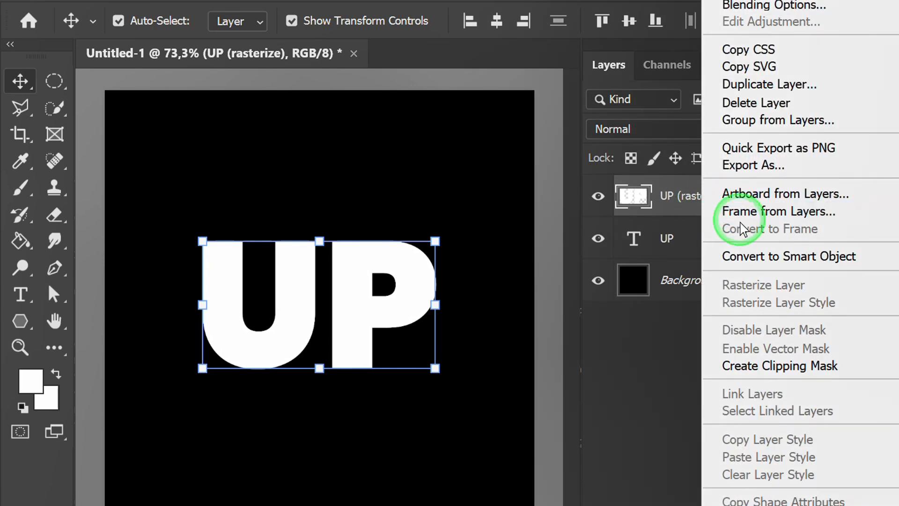
click(884, 261)
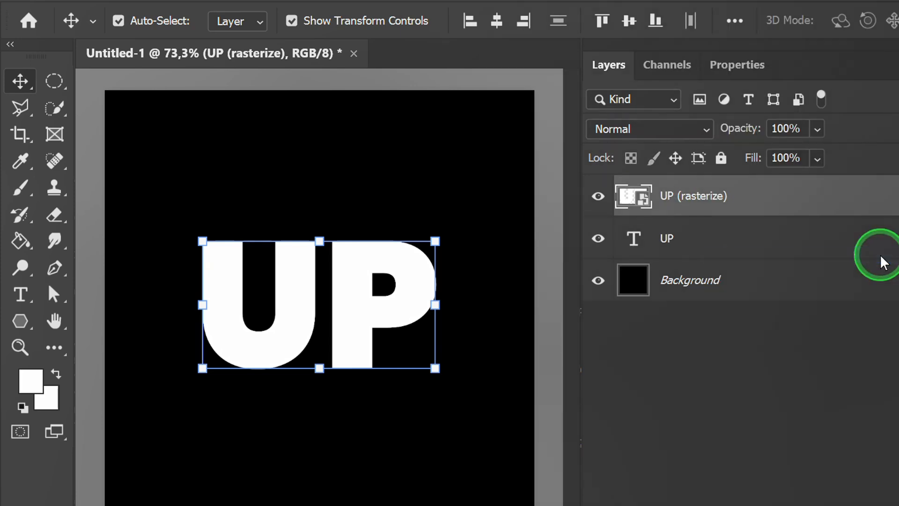
Step: Start a Path Blur on the "UP (rasterize)" layer and bend its path into an S-curve from below the text to above the canvas
click(283, 14)
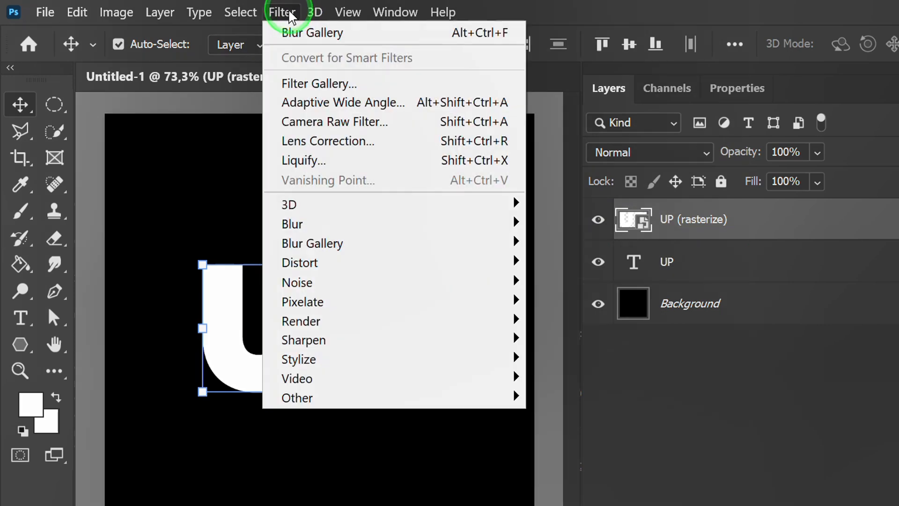
mouse_move(428, 244)
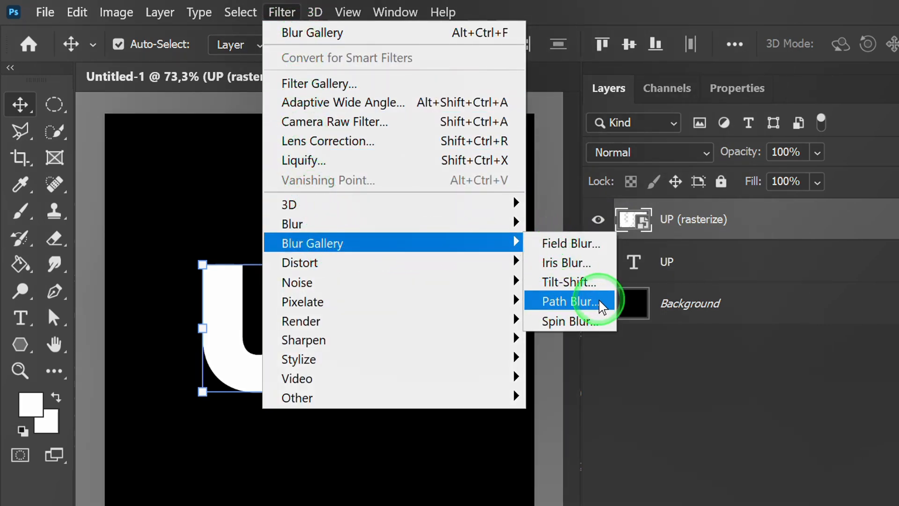
click(569, 301)
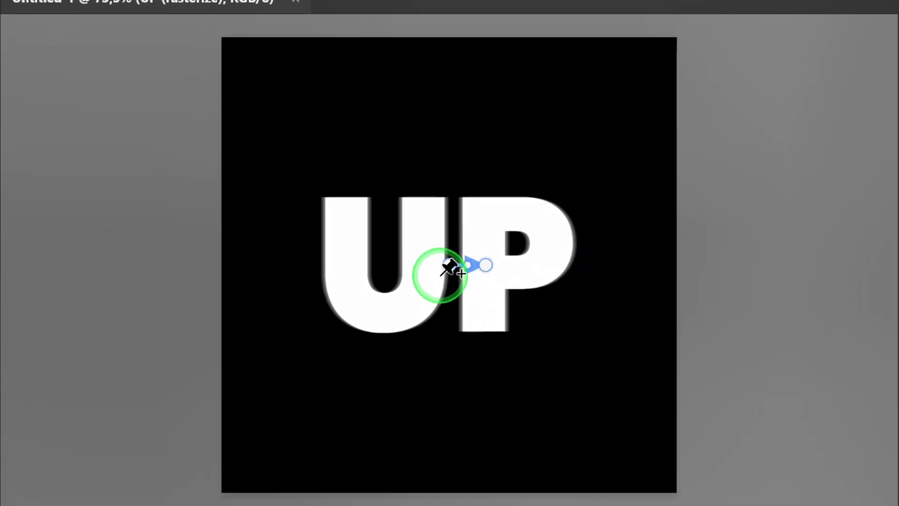
drag(450, 268, 454, 372)
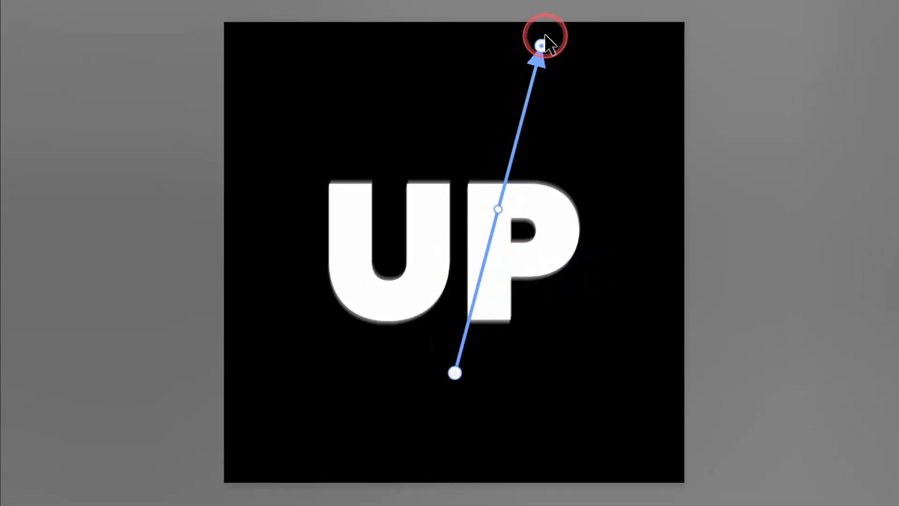
drag(545, 35, 566, 21)
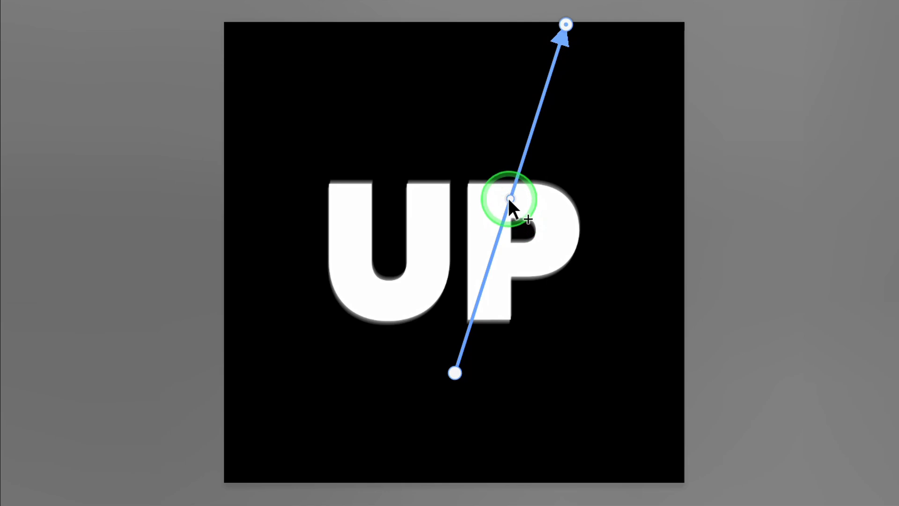
drag(510, 198, 570, 255)
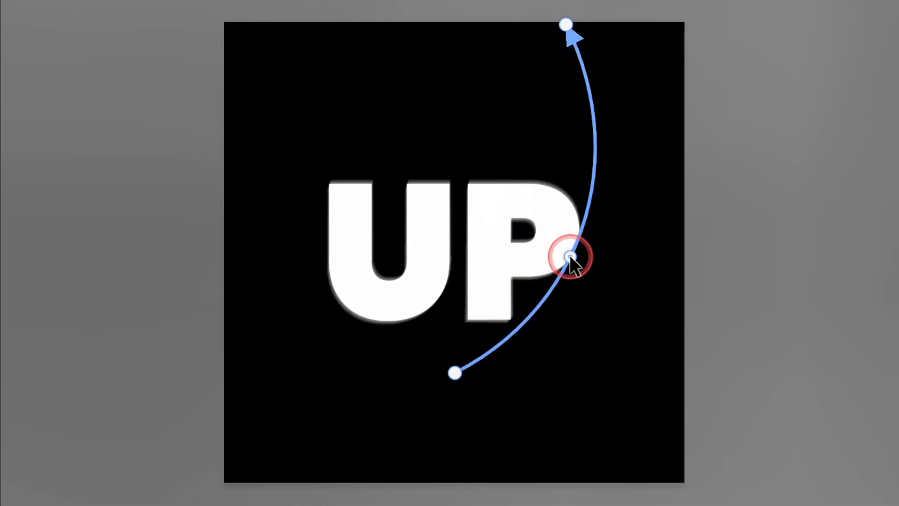
drag(593, 152, 438, 134)
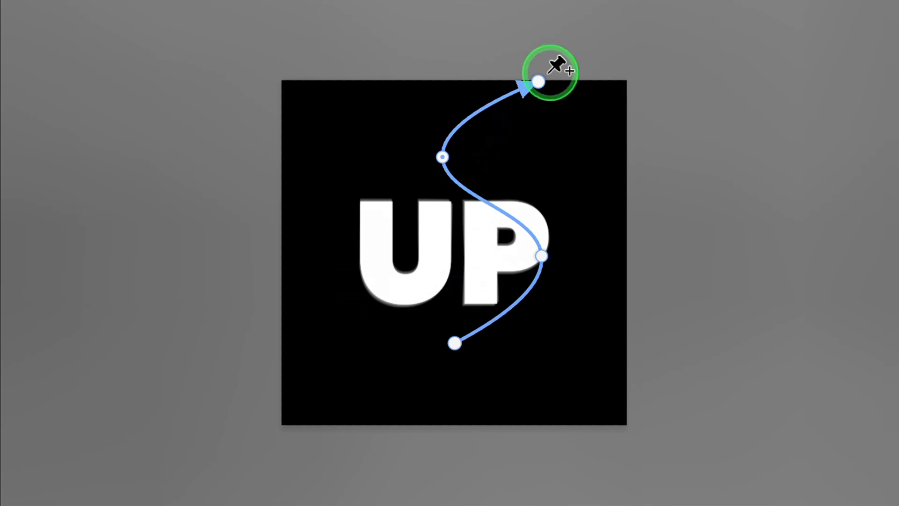
drag(539, 82, 537, 49)
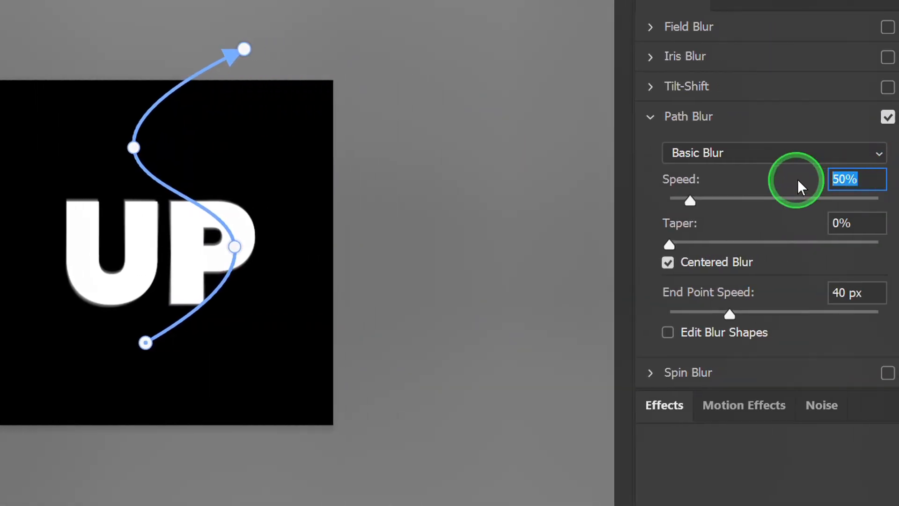
Step: Set the Path Blur to 200% speed, 15% taper and 150 px end point speed, with Centered Blur turned off
text(200)
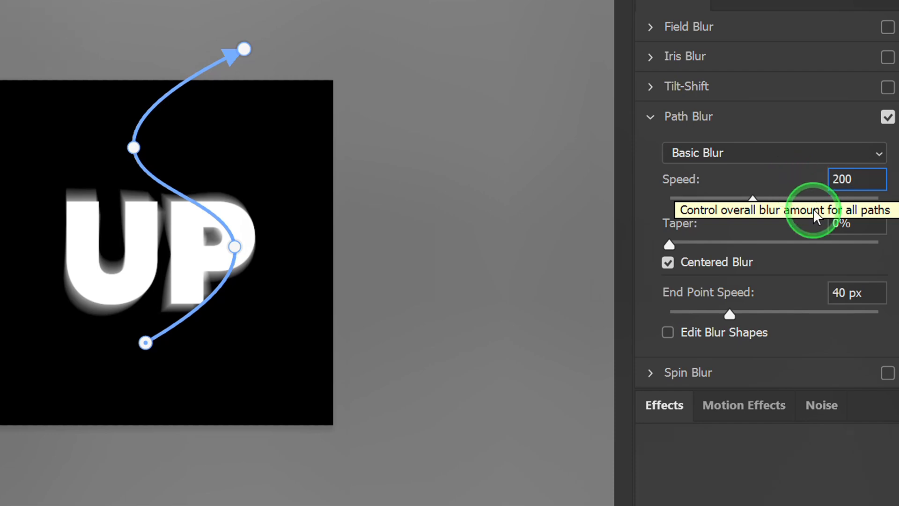
key(Tab)
text(1)
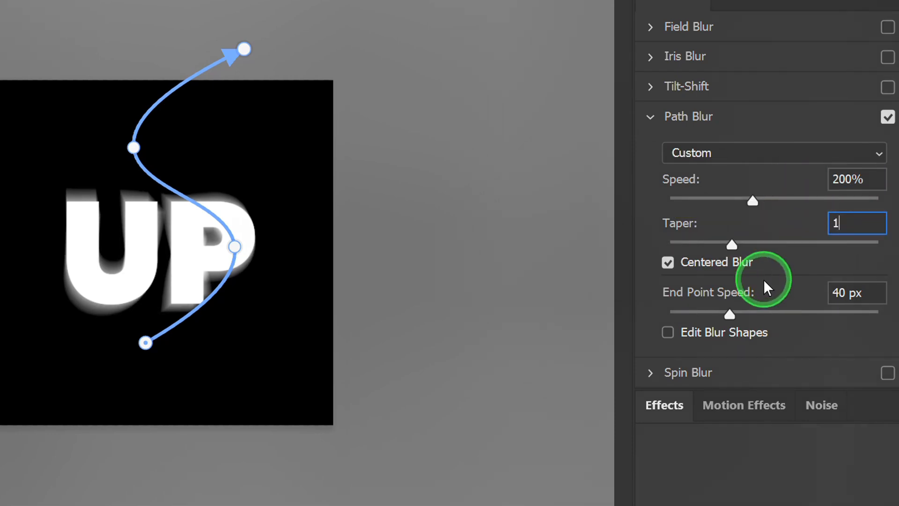
text(5)
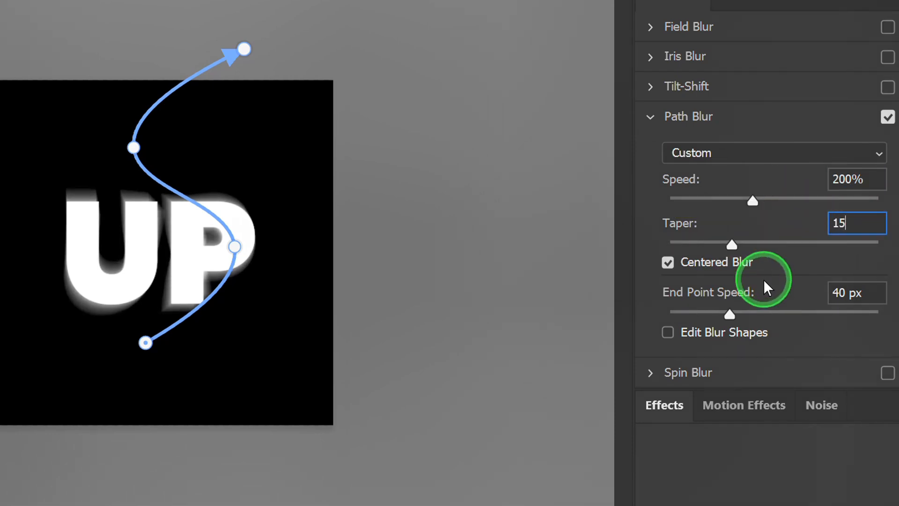
click(669, 263)
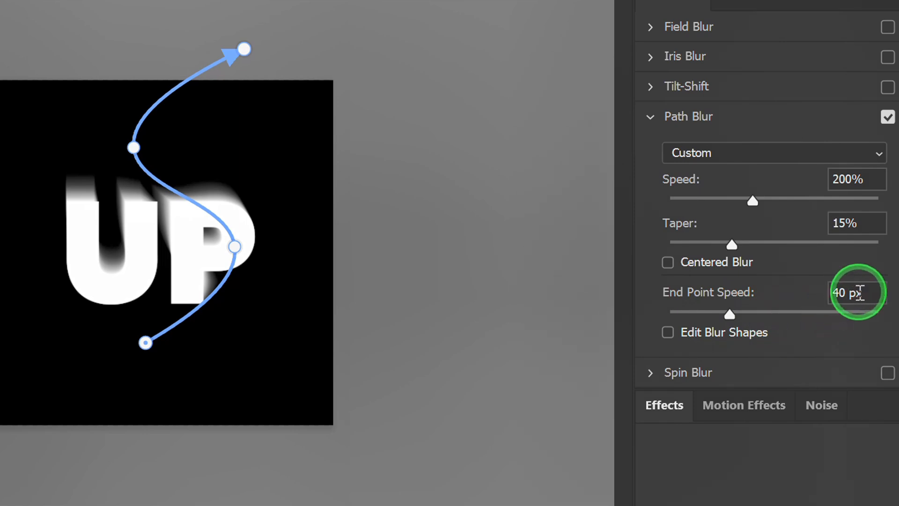
text(150)
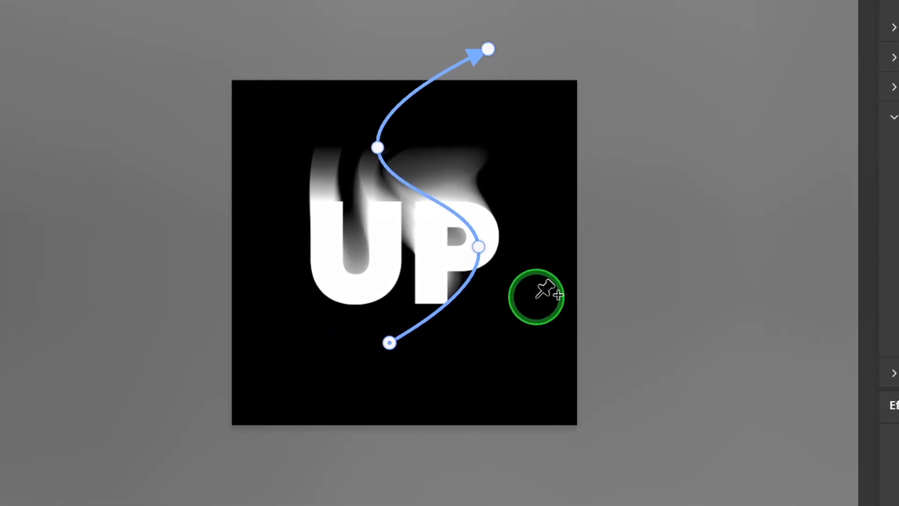
Step: Reshape the blur path into a wider S-curve starting below the "P" and ending above the canvas, and apply the Path Blur
mouse_move(515, 247)
mouse_down()
mouse_move(515, 262)
mouse_move(504, 237)
mouse_up()
drag(415, 147, 363, 110)
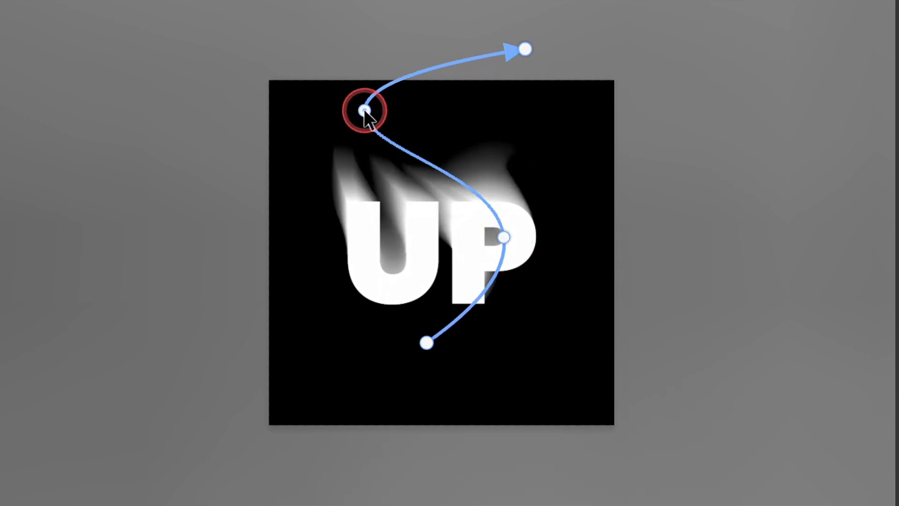
drag(525, 49, 525, 47)
drag(510, 79, 476, 30)
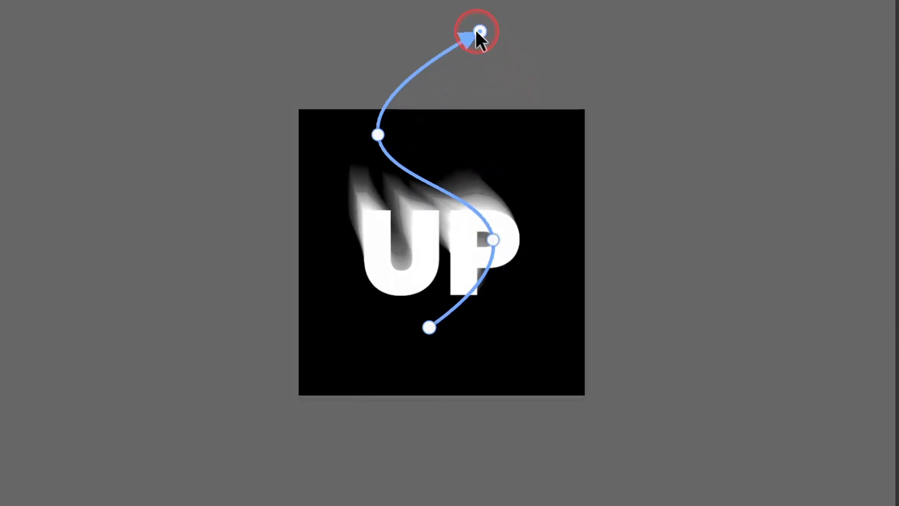
mouse_move(377, 135)
mouse_down()
mouse_move(395, 159)
mouse_move(373, 137)
mouse_up()
drag(493, 240, 530, 241)
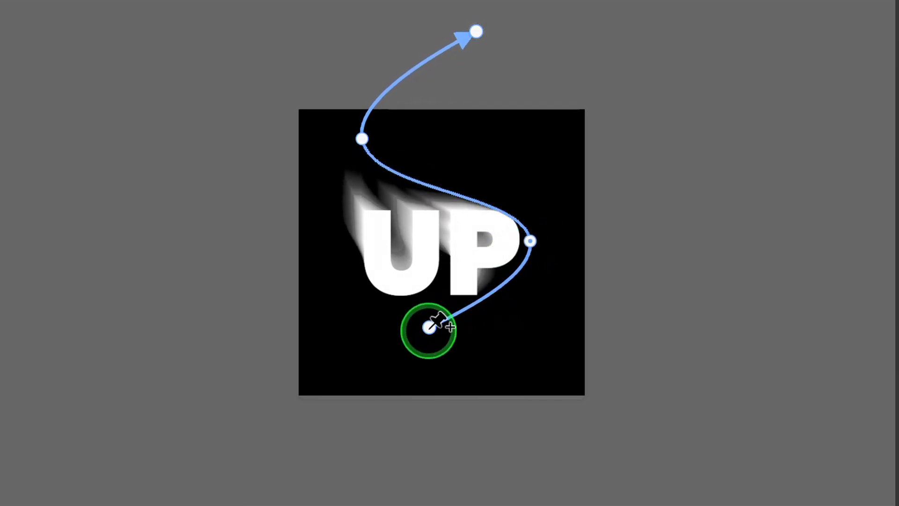
drag(429, 328, 491, 323)
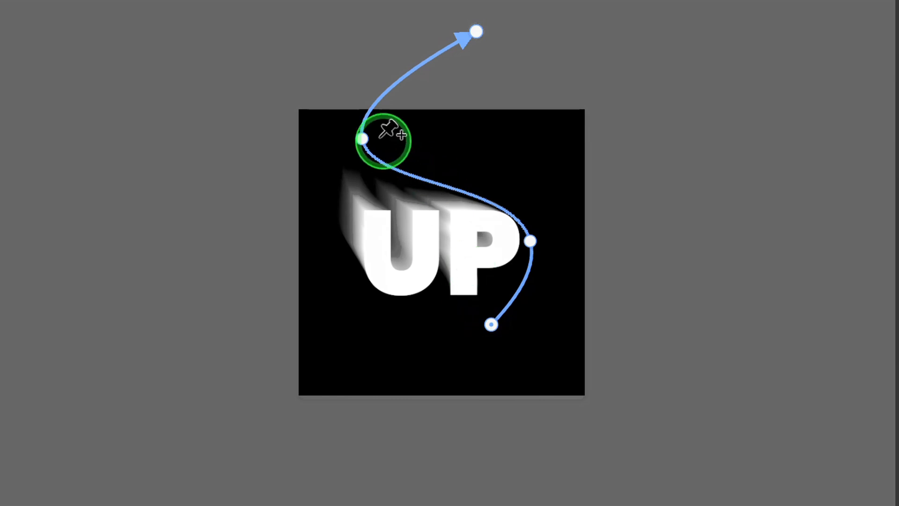
drag(363, 138, 385, 161)
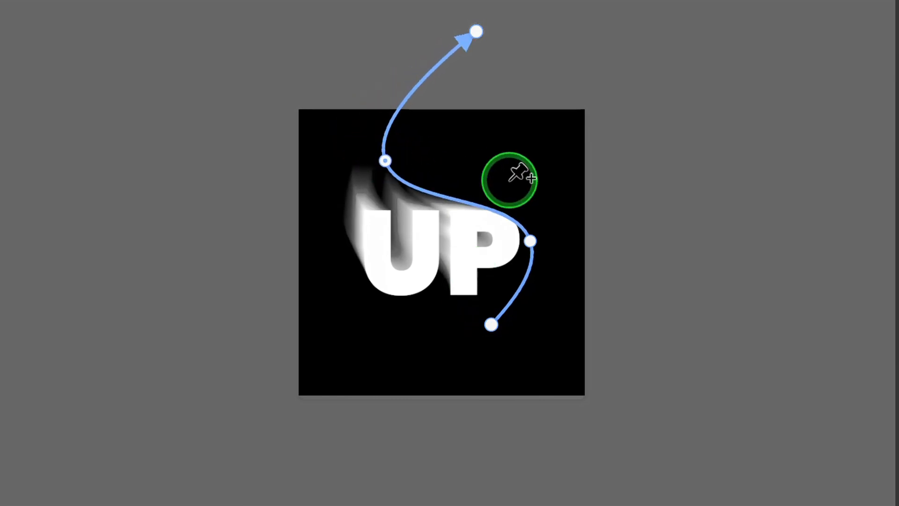
click(849, 39)
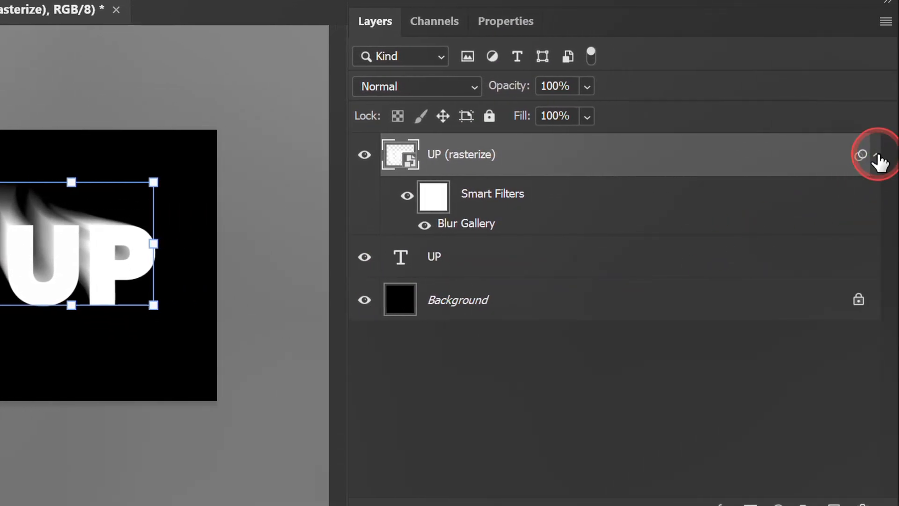
Step: Duplicate the "UP (rasterize)" layer and clear the smart filters from the copy
click(877, 156)
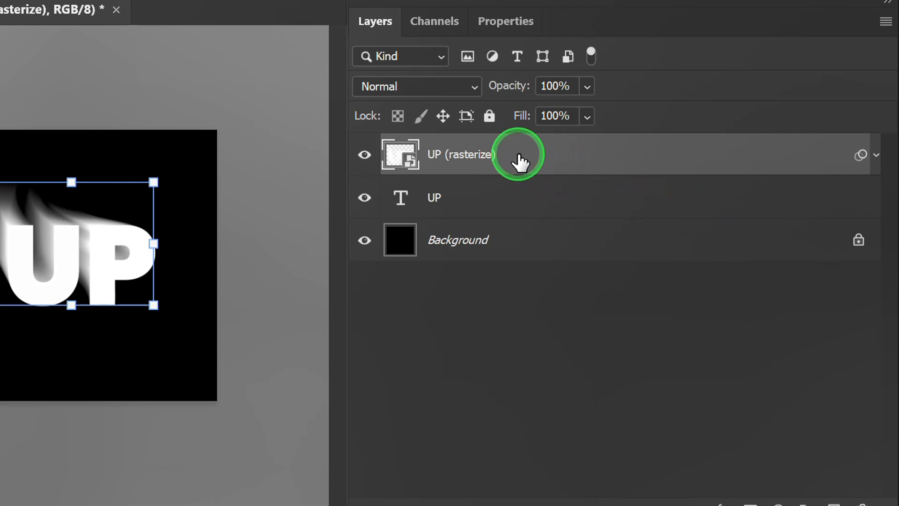
key(ctrl+j)
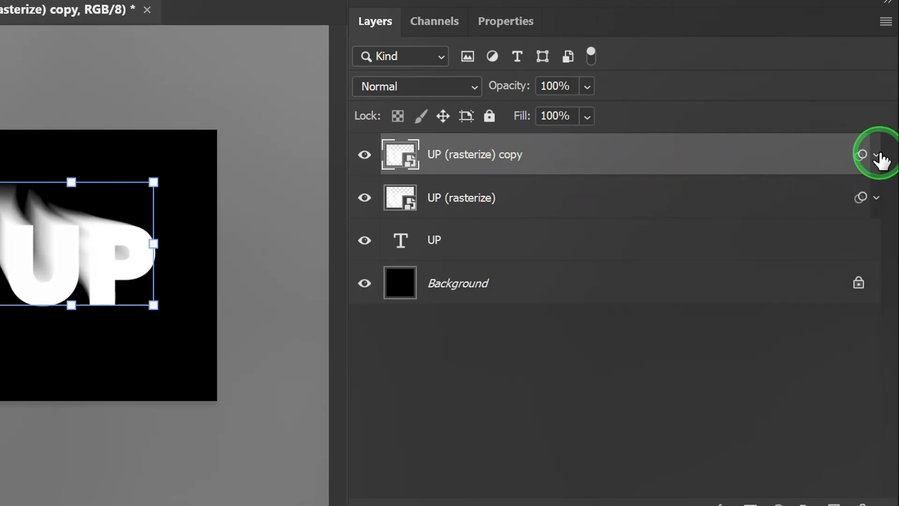
click(877, 155)
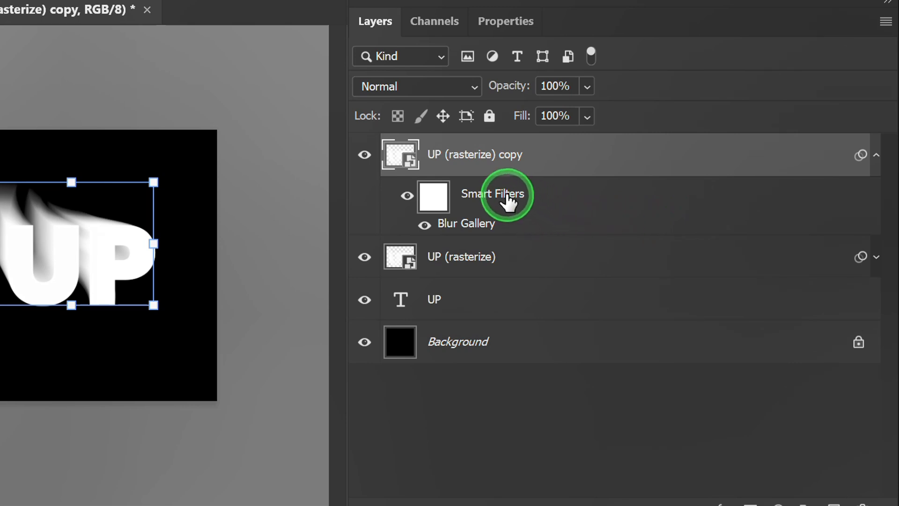
right_click(503, 196)
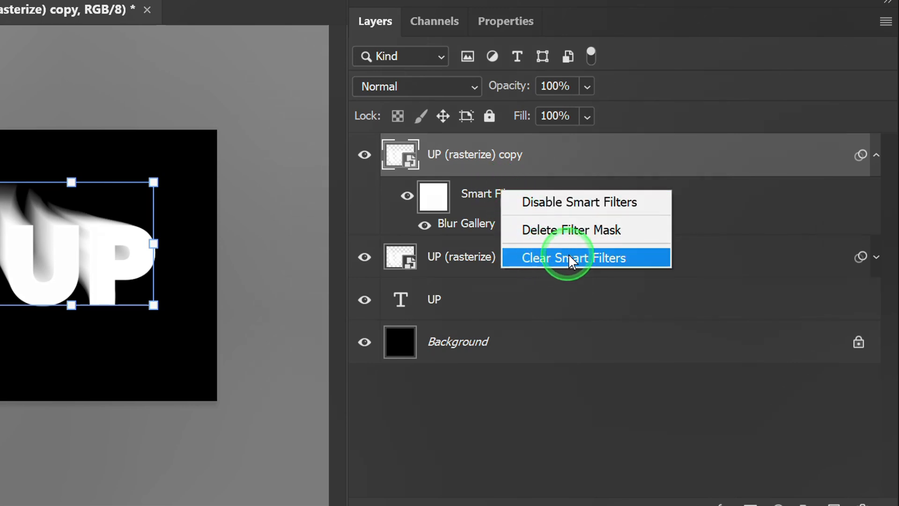
click(623, 260)
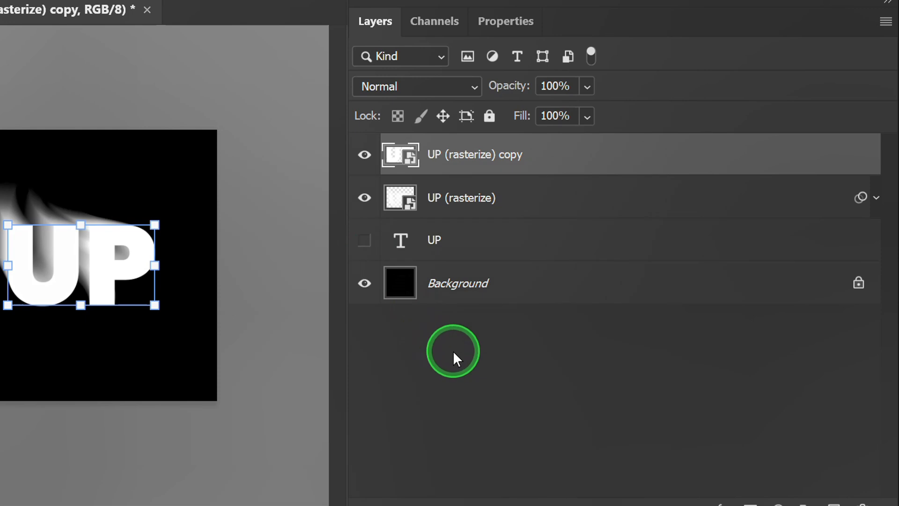
Step: Apply a Gaussian Blur with a 3.0-pixel radius to the "UP (rasterize) copy" layer
click(507, 159)
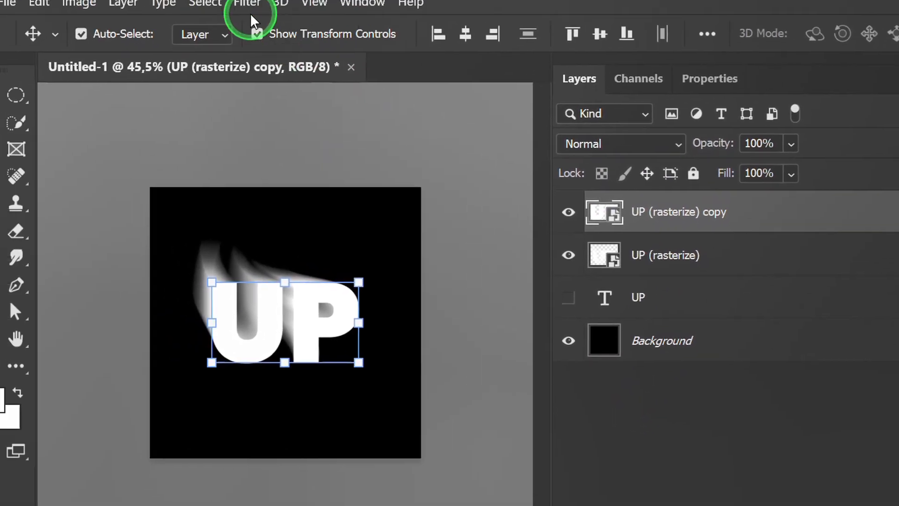
click(47, 0)
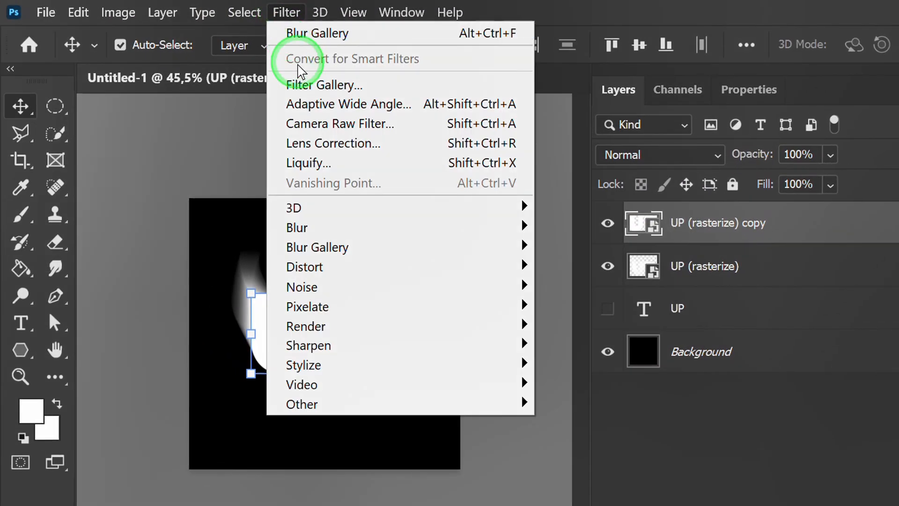
mouse_move(482, 230)
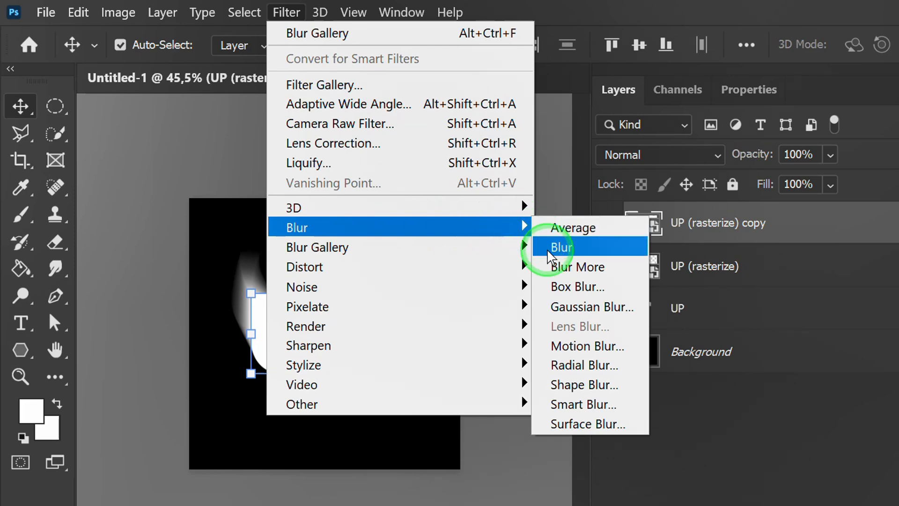
click(608, 307)
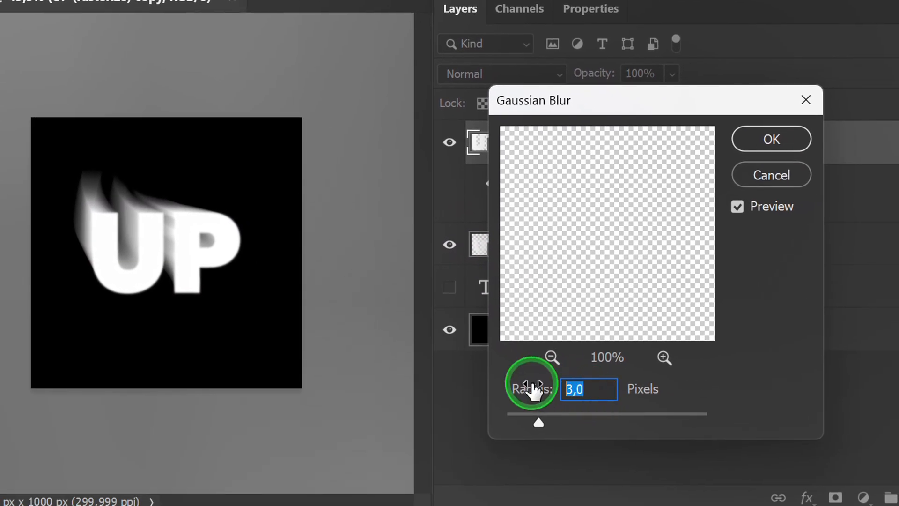
click(772, 140)
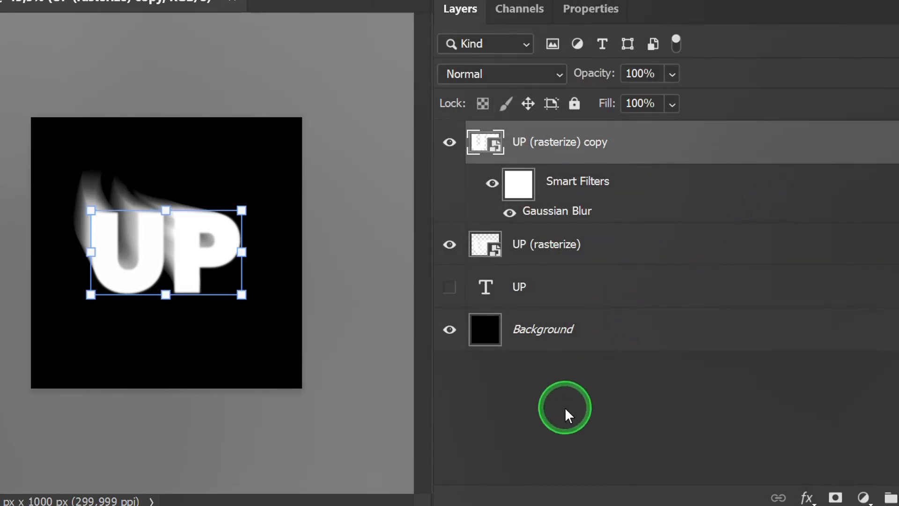
Step: Add a Gradient Map adjustment above the layers and set its gradient's starting color stop to black (000000)
click(864, 497)
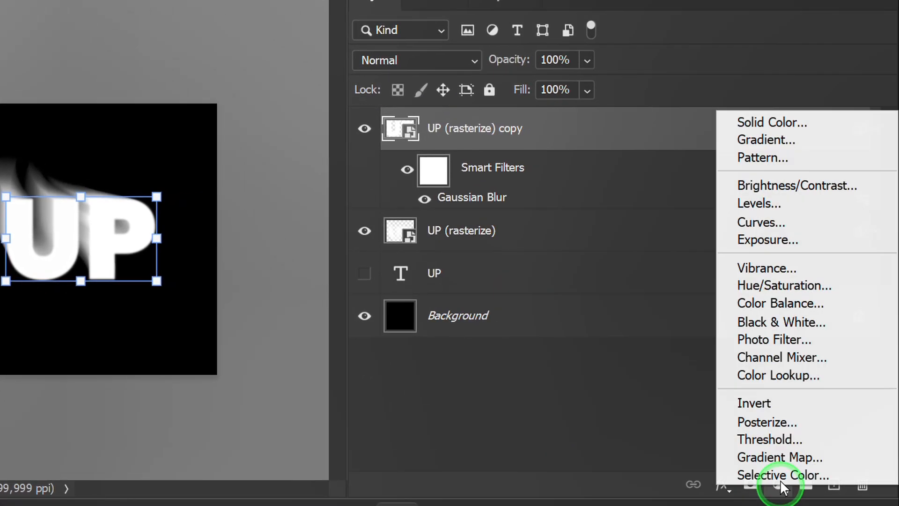
click(832, 457)
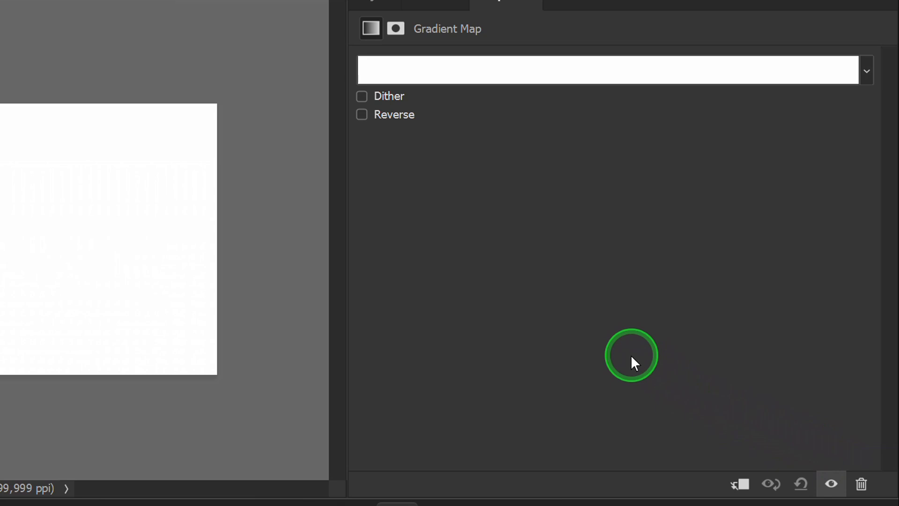
click(542, 81)
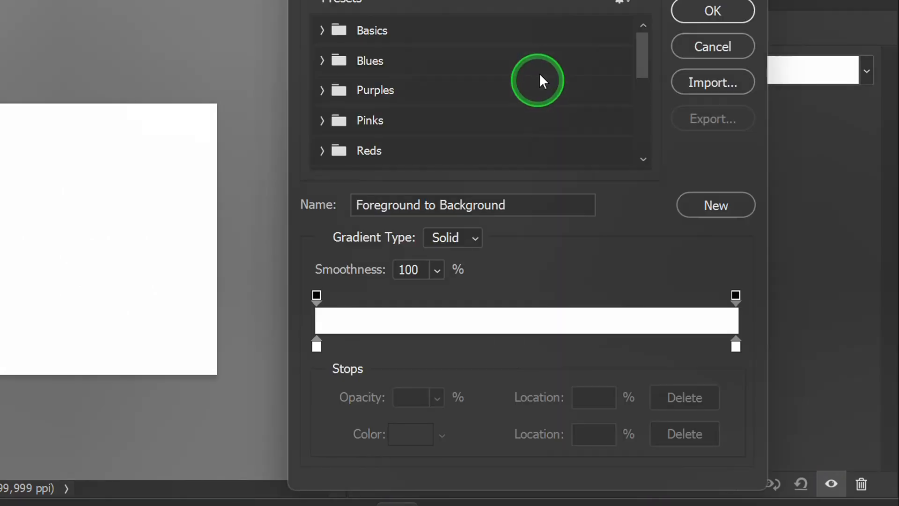
double_click(317, 346)
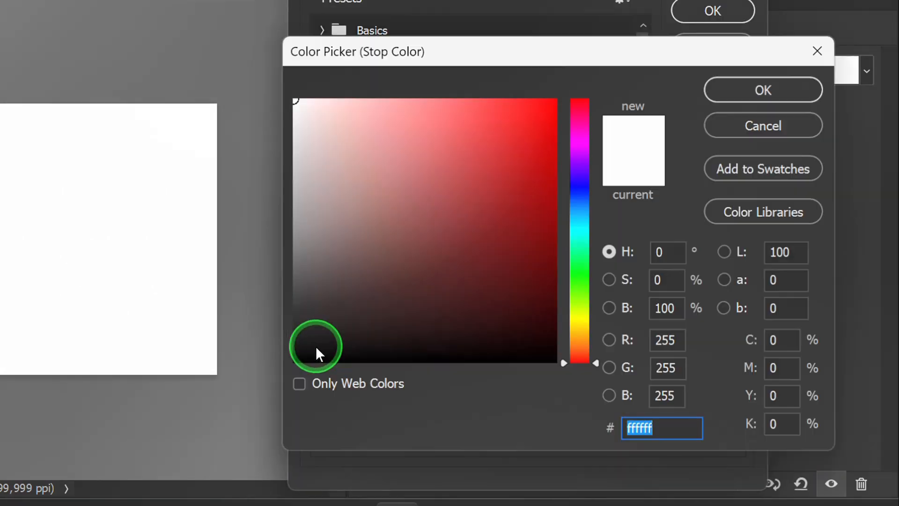
click(332, 335)
drag(332, 335, 276, 372)
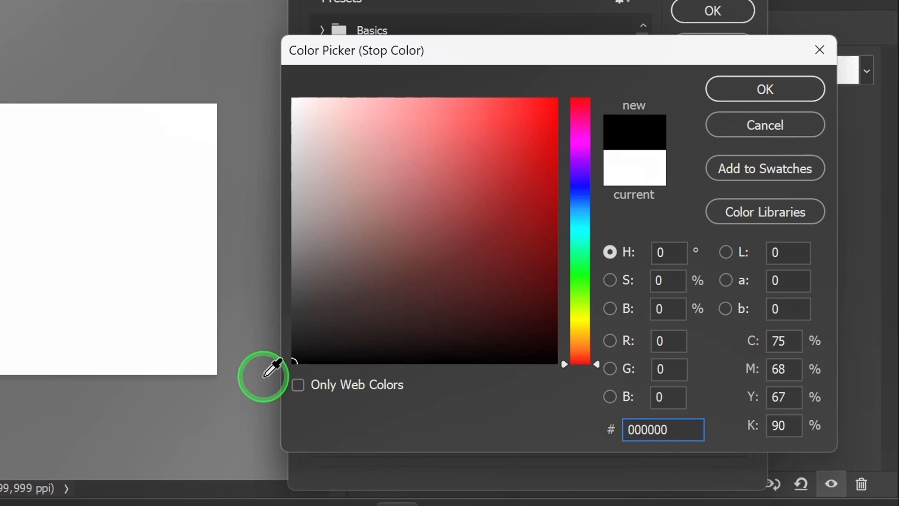
click(748, 88)
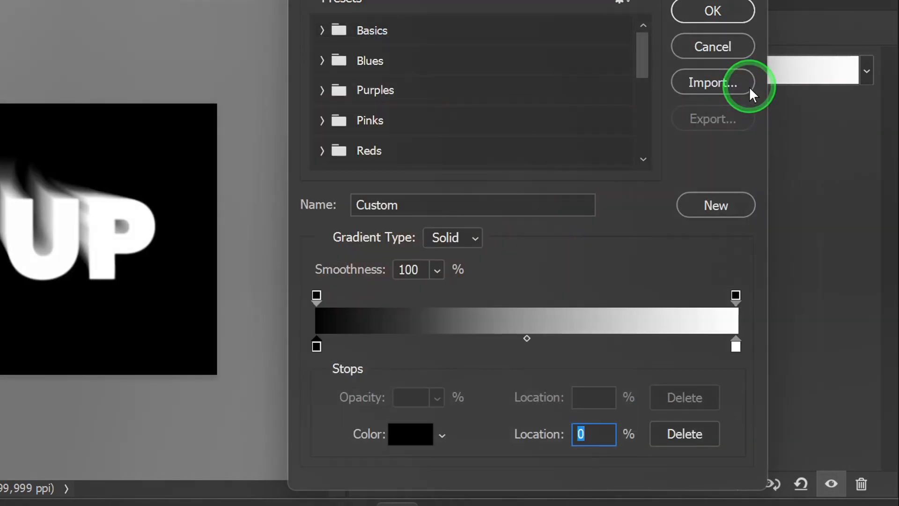
Step: Add three intermediate color stops to the gradient at about 22%, 48% and 84%
click(409, 347)
click(519, 347)
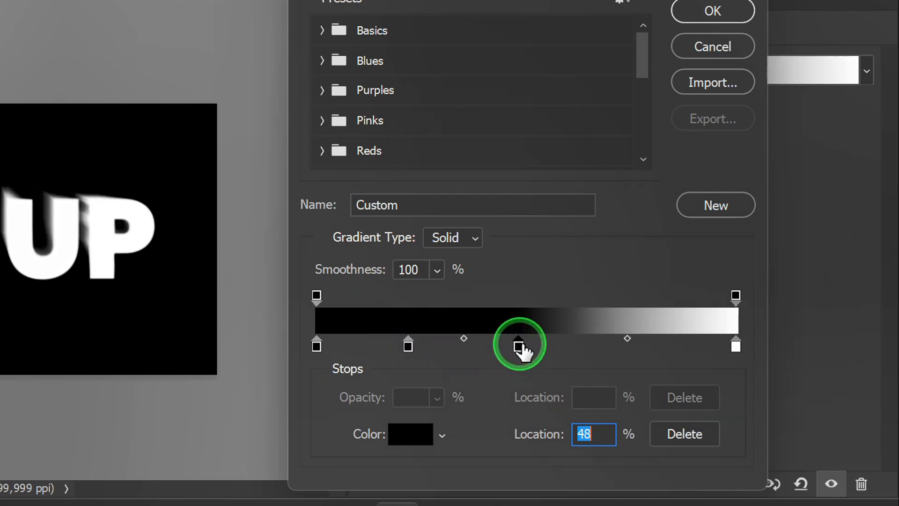
click(669, 347)
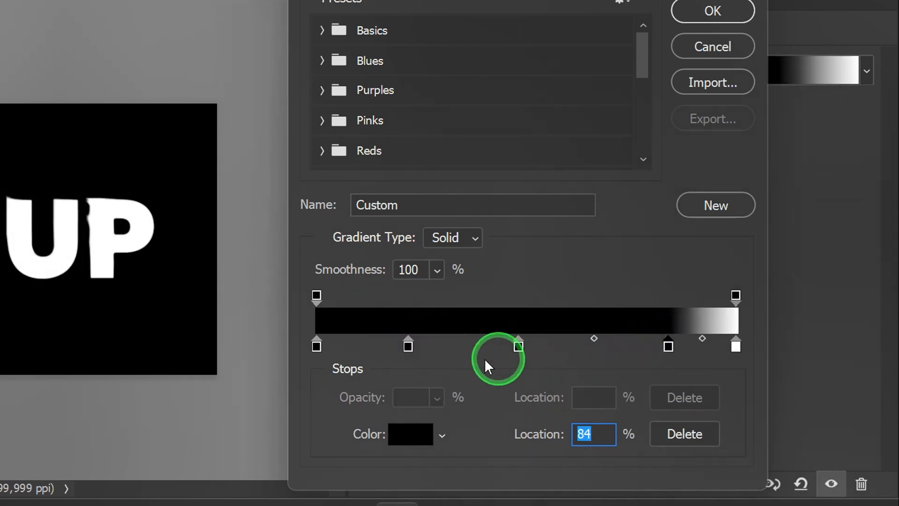
Step: Set the color of the gradient stop at 22% to pure red (ff0000)
double_click(408, 346)
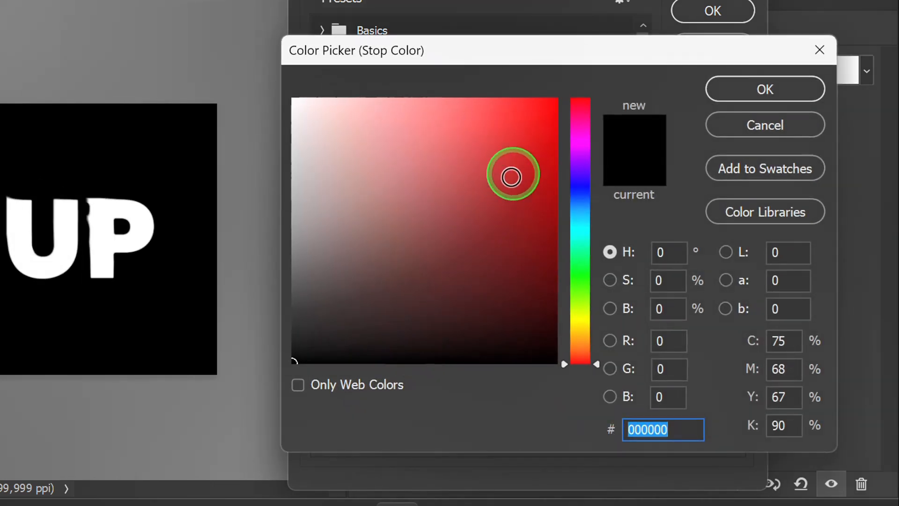
click(549, 104)
drag(549, 104, 564, 66)
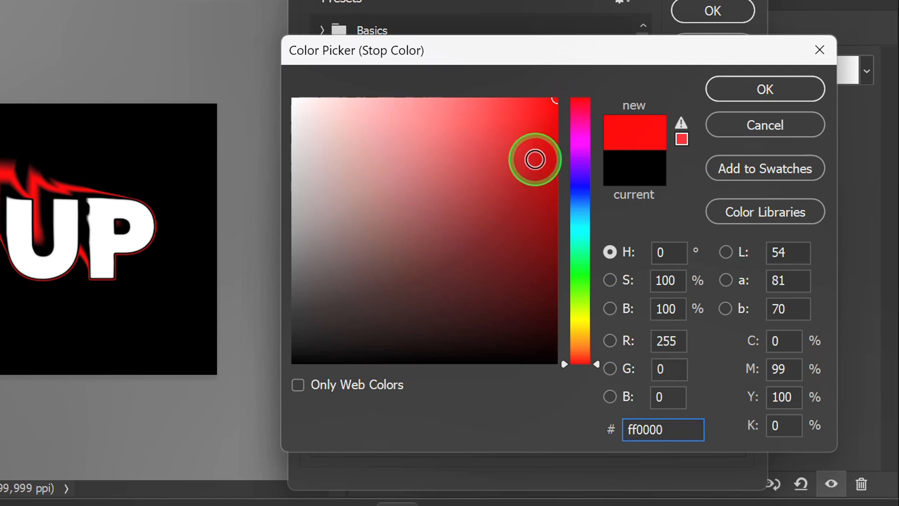
click(745, 100)
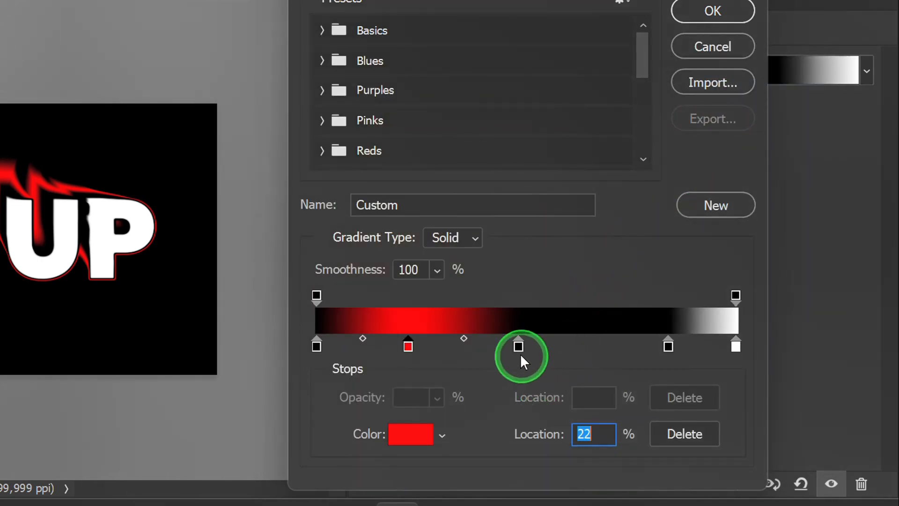
Step: Set the color of the gradient stop at 48% to golden yellow (ffc000)
double_click(519, 347)
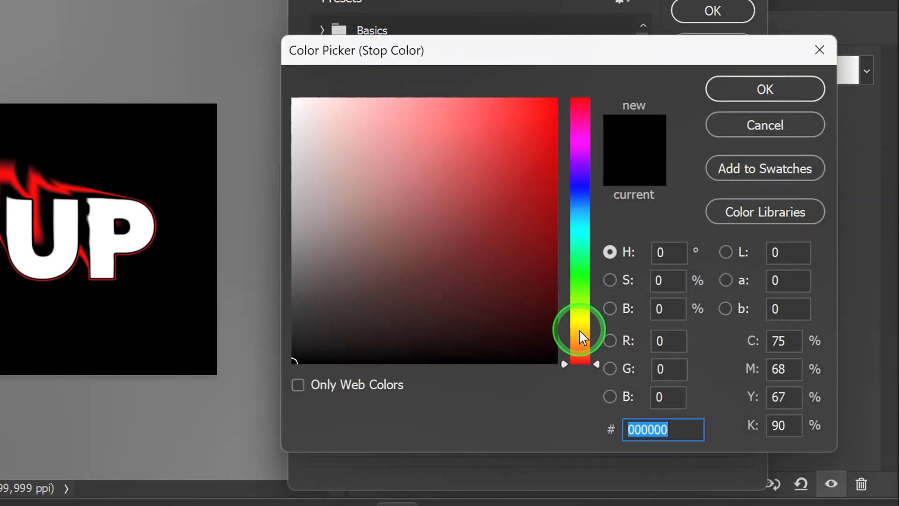
click(580, 330)
click(545, 120)
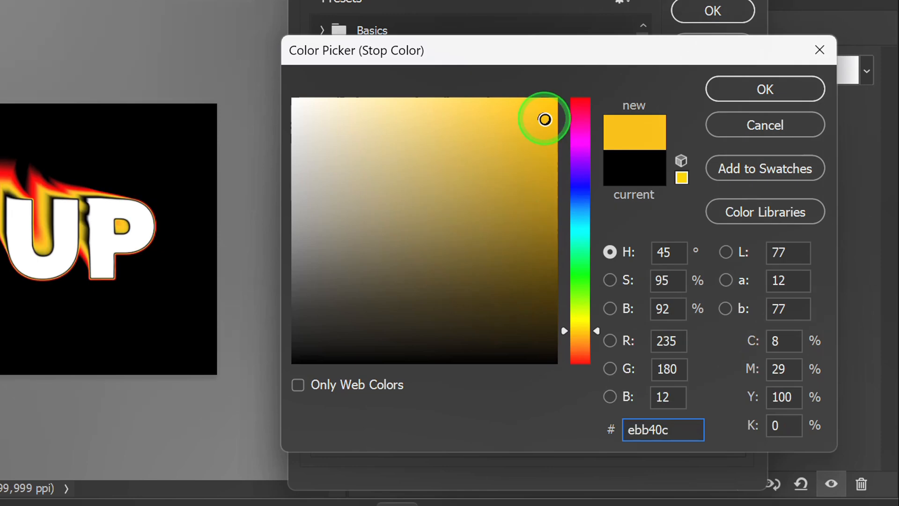
drag(549, 112, 565, 90)
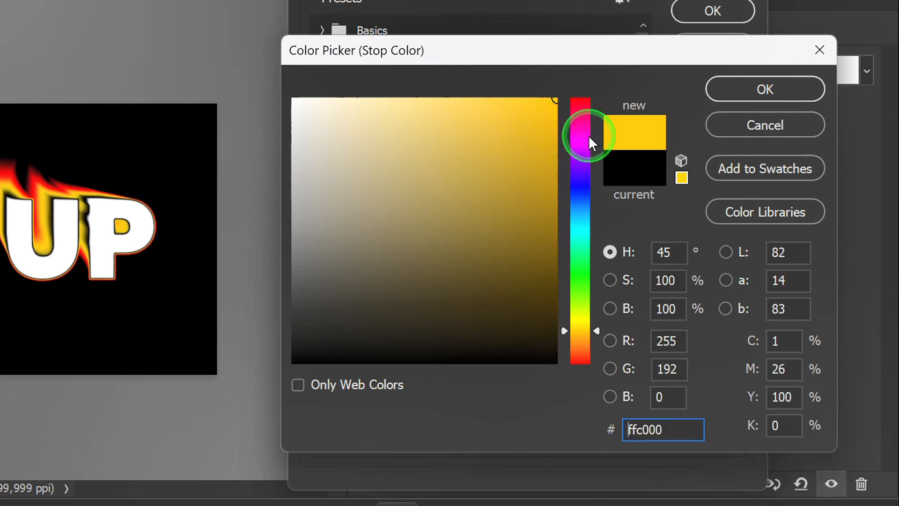
click(762, 90)
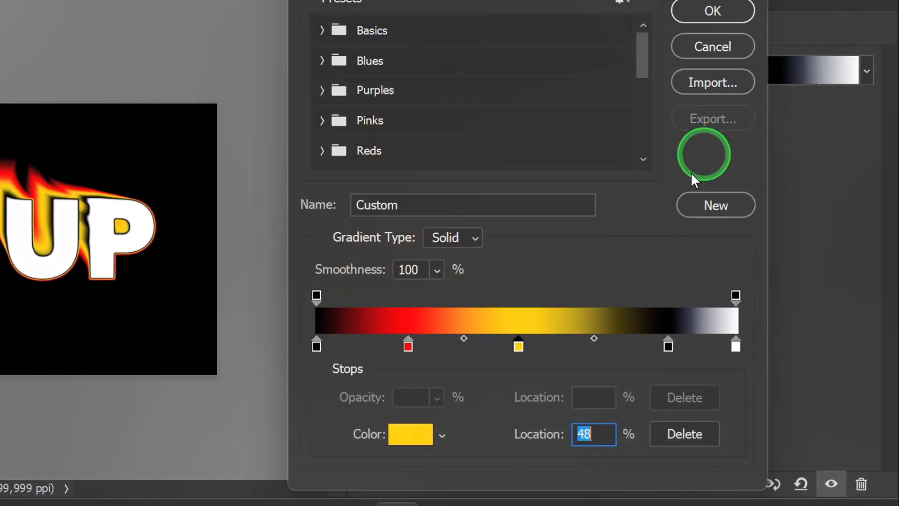
Step: Set the color of the gradient stop at 84% to bright yellow (fff600) and accept the edited gradient
double_click(668, 346)
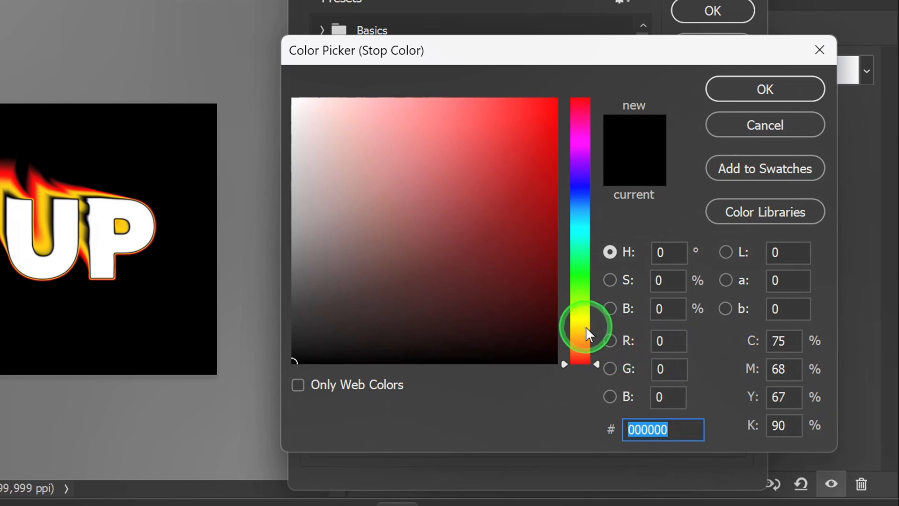
click(578, 320)
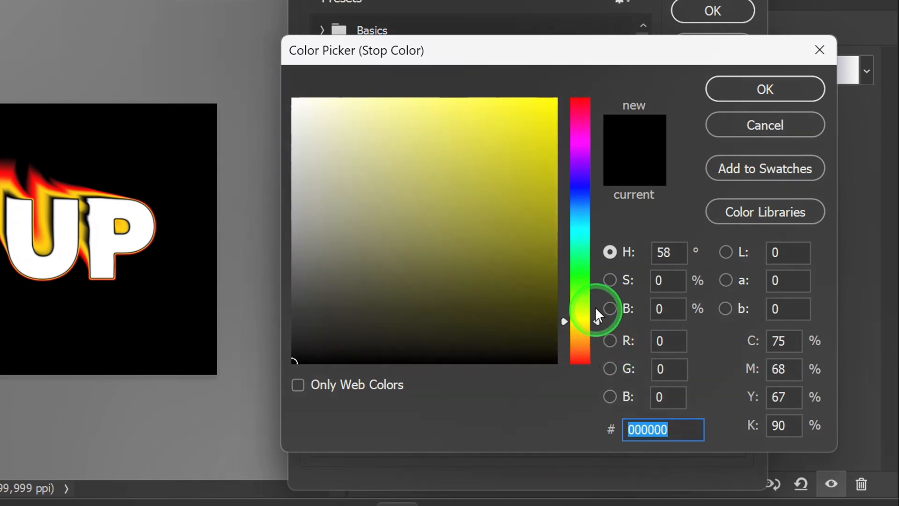
click(547, 104)
drag(546, 105, 569, 91)
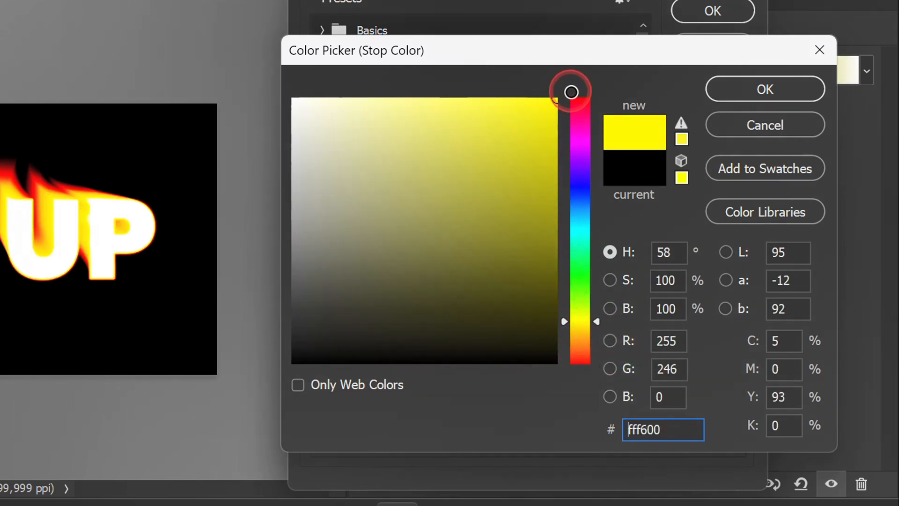
click(749, 86)
click(704, 14)
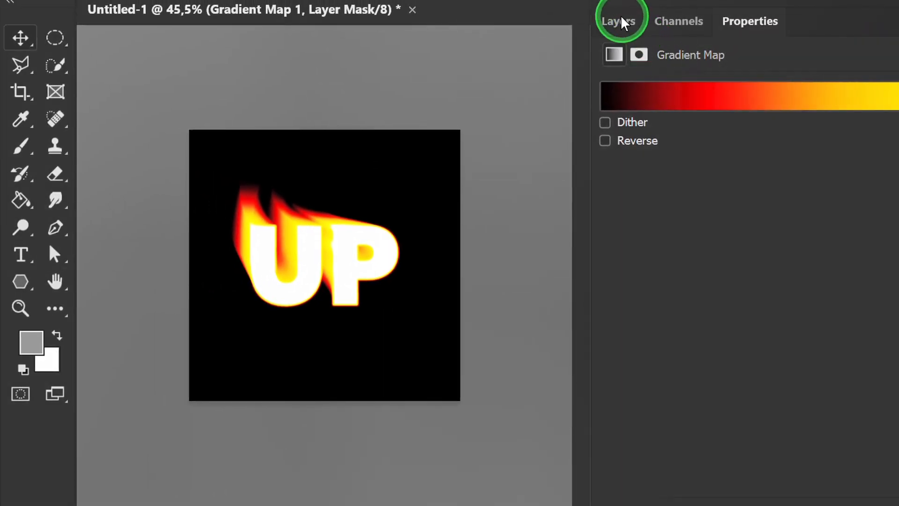
Step: Reopen the Path Blur smart filter of the "UP (rasterize)" layer and set its End Point Speed to 150 px
click(621, 20)
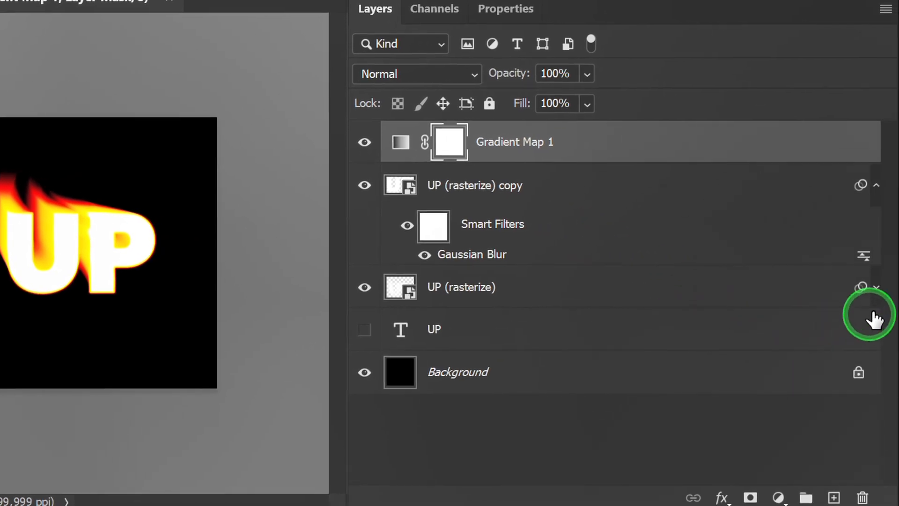
click(875, 287)
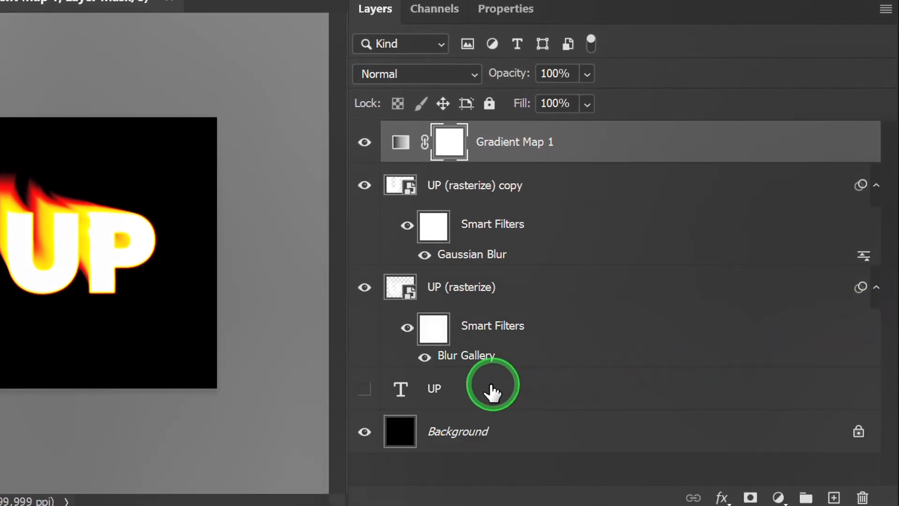
double_click(469, 357)
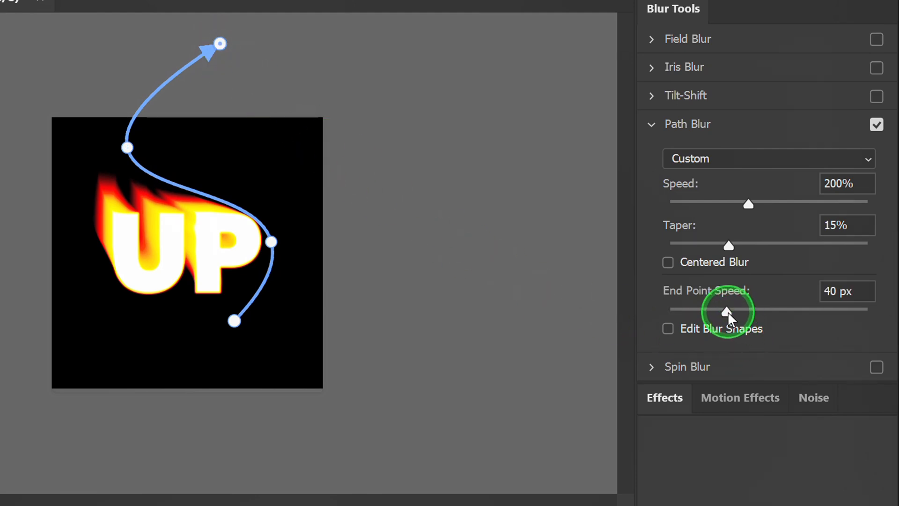
drag(728, 311, 751, 312)
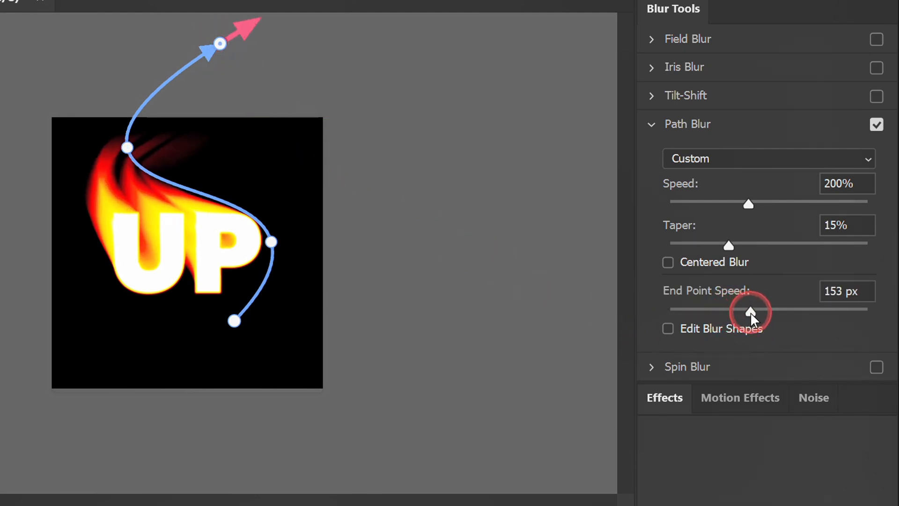
click(850, 294)
text(150)
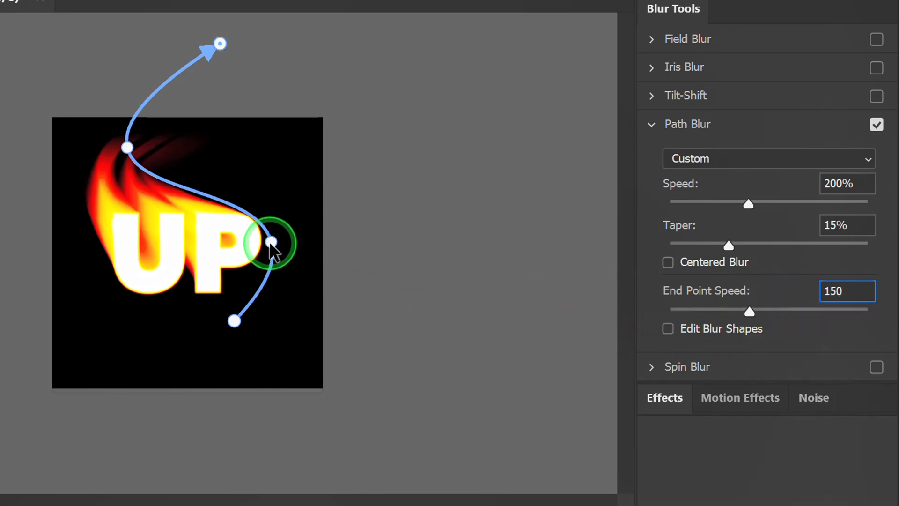
Step: Reshape the blur path by shifting its two middle points and its arrow end slightly, and apply the blur
drag(271, 243, 260, 228)
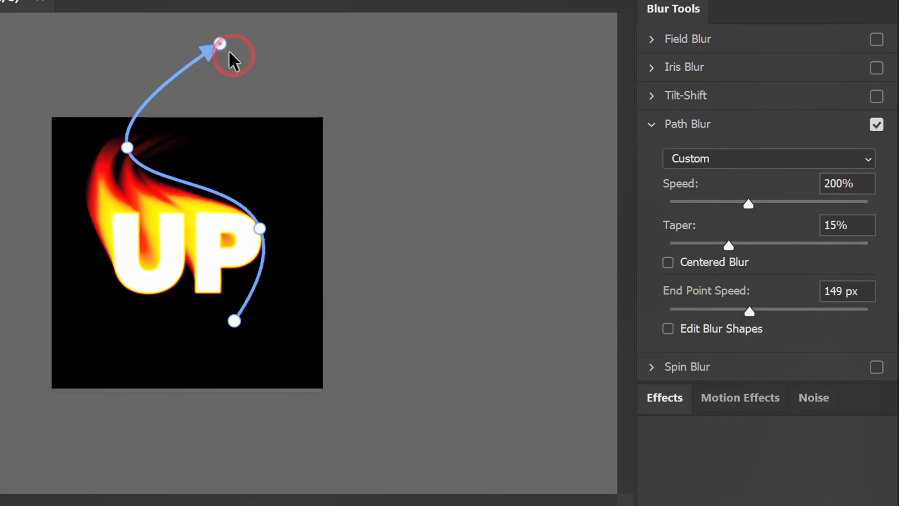
drag(229, 52, 246, 72)
click(127, 146)
drag(127, 146, 137, 143)
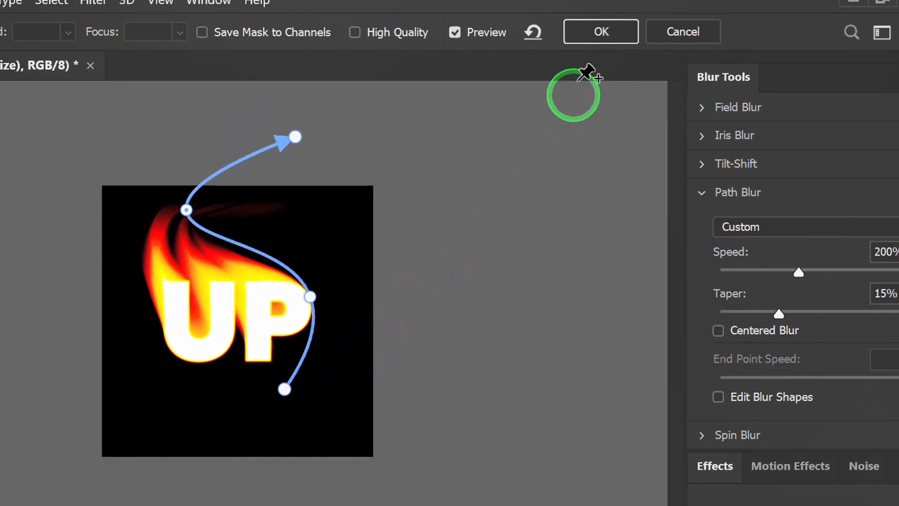
click(609, 47)
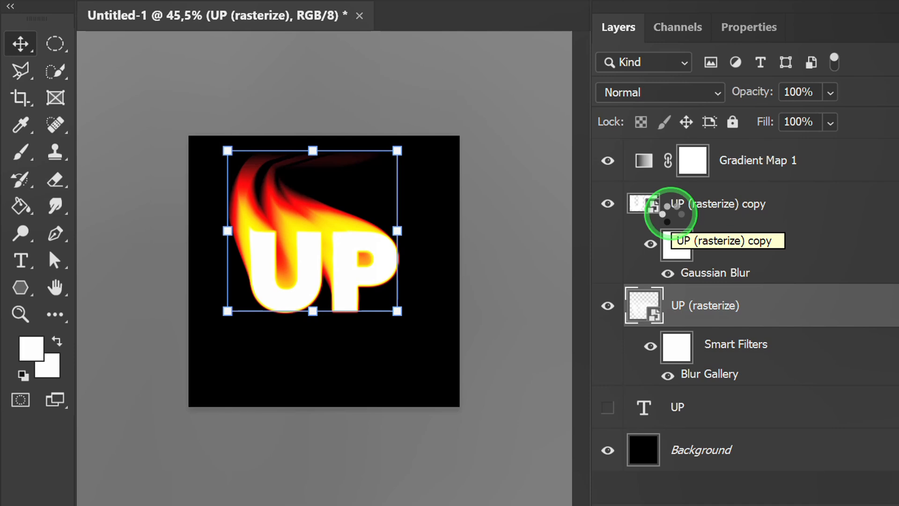
Step: Try the Difference blend mode on the "UP (rasterize) copy" layer and return it to Normal
click(746, 220)
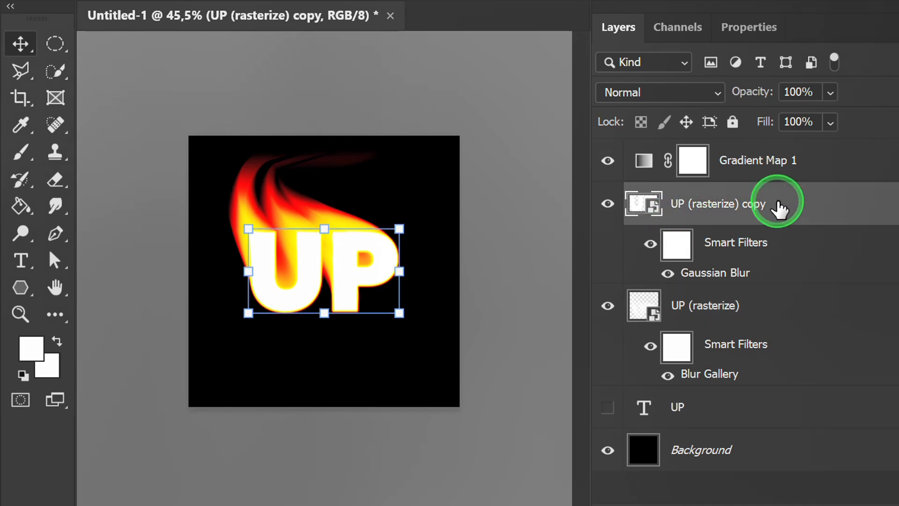
click(715, 92)
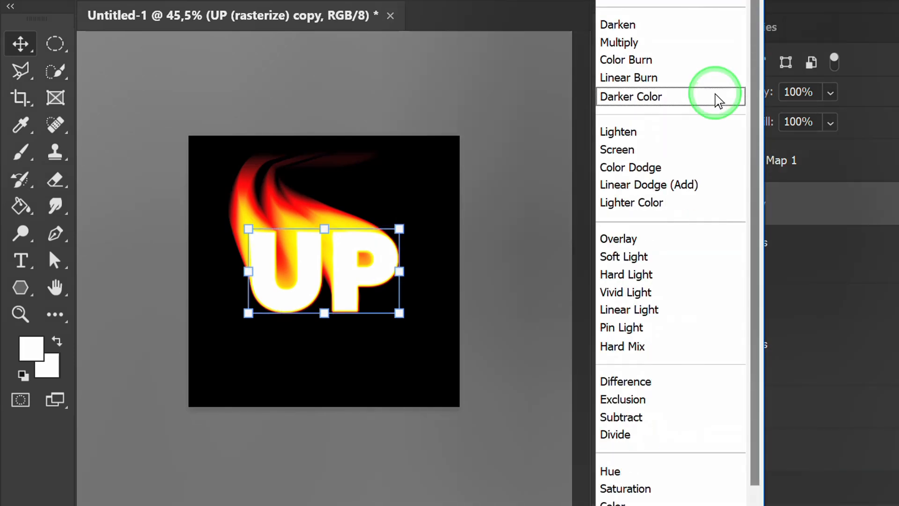
click(638, 382)
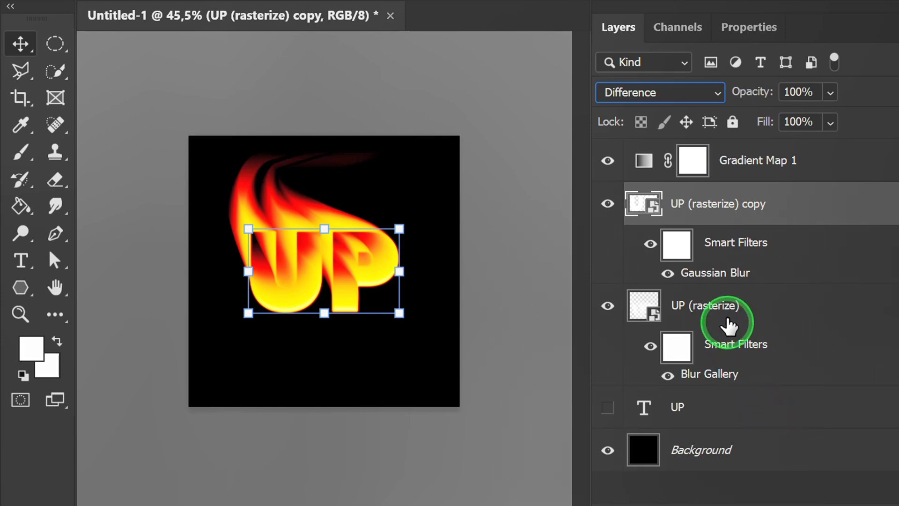
click(717, 91)
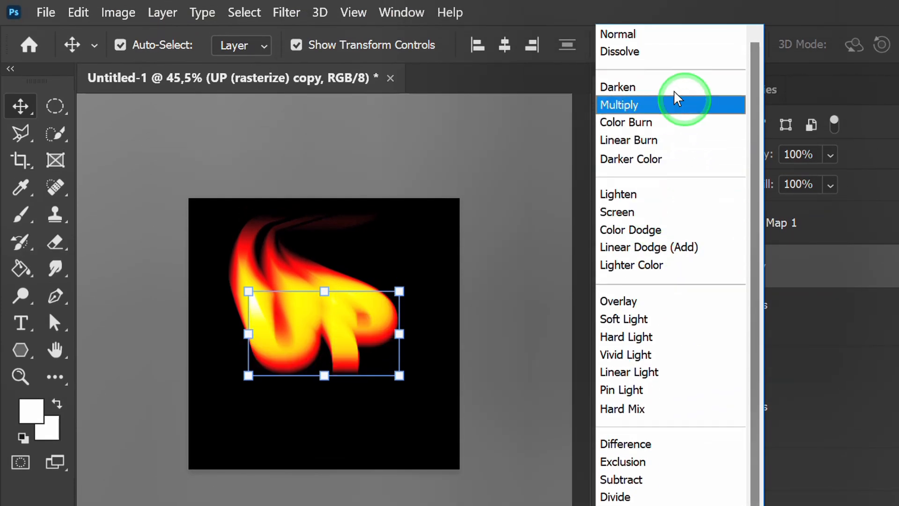
click(609, 34)
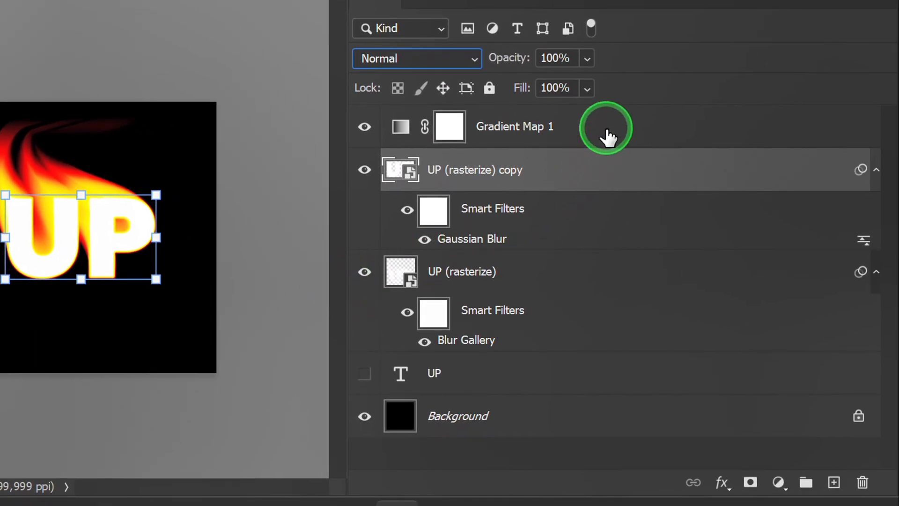
Step: Link all layers from "Gradient Map 1" down to the "UP" text layer and put them in a group
click(608, 135)
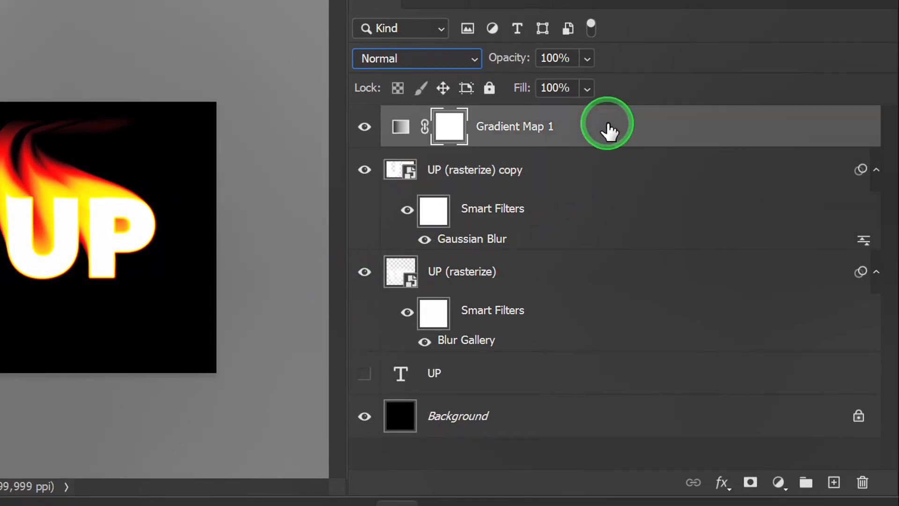
shift+click(597, 380)
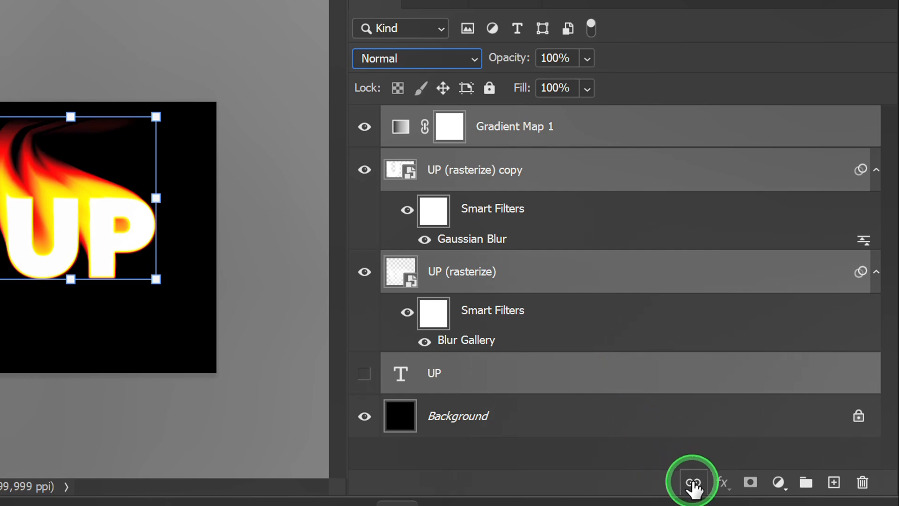
click(693, 485)
click(806, 483)
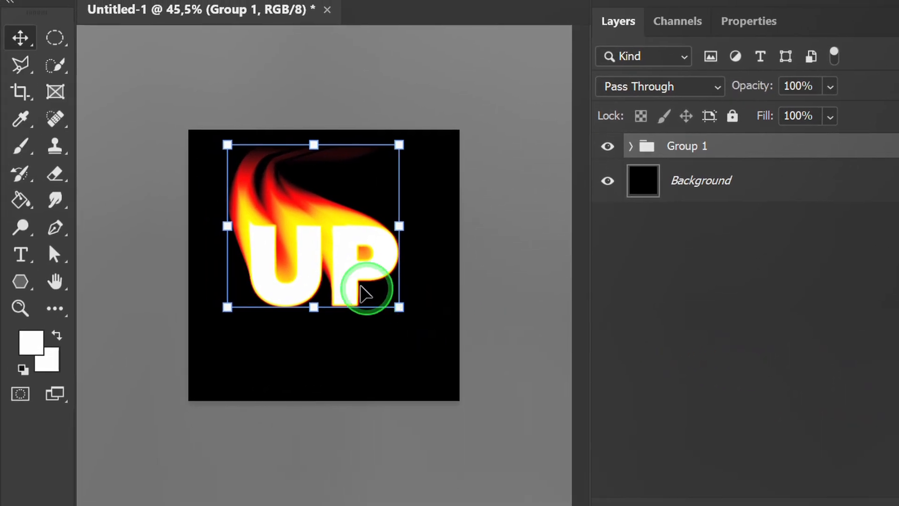
Step: Move the linked flaming text down and slightly right to center it on the canvas, and collapse the group
drag(322, 262, 323, 287)
key(shift+Down)
key(shift+Right)
key(shift+Up)
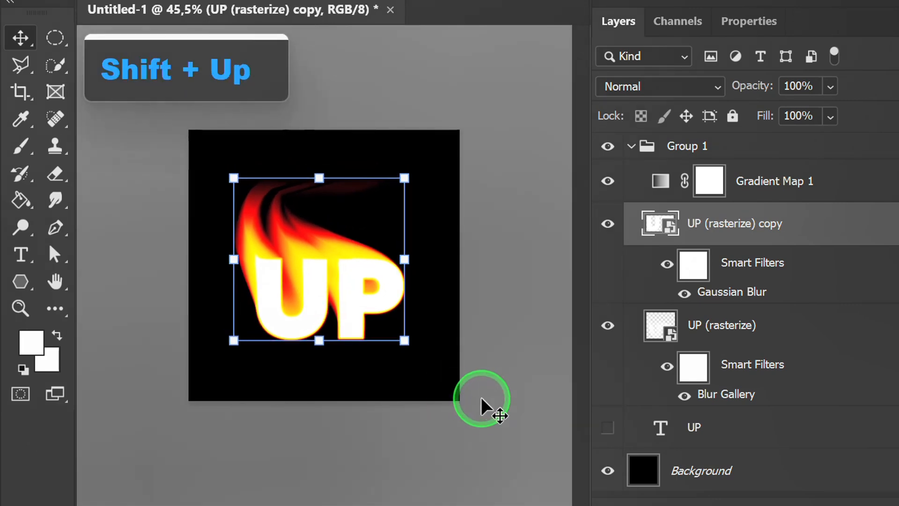
click(632, 147)
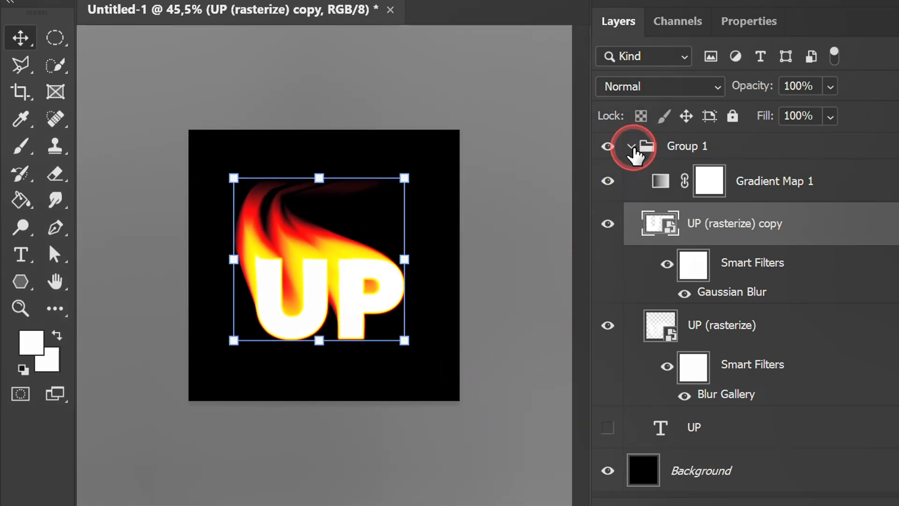
scroll(368, 287, up, 5)
click(672, 328)
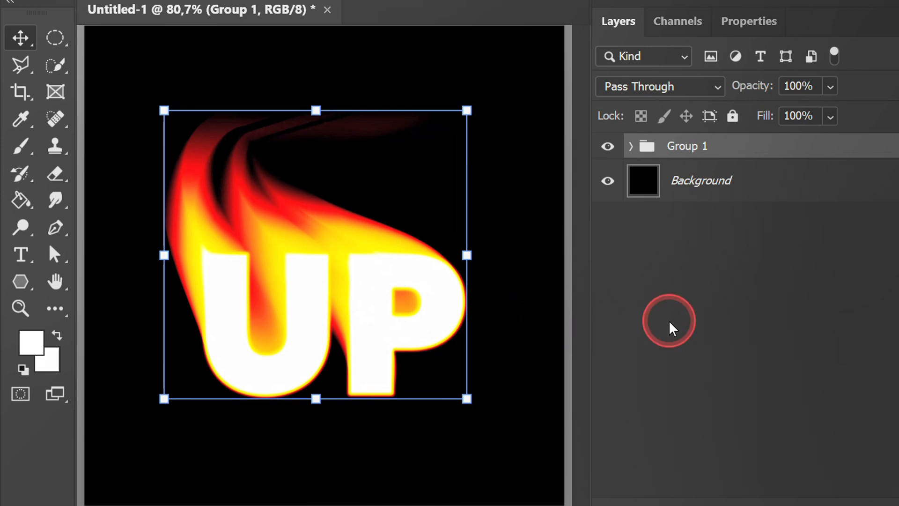